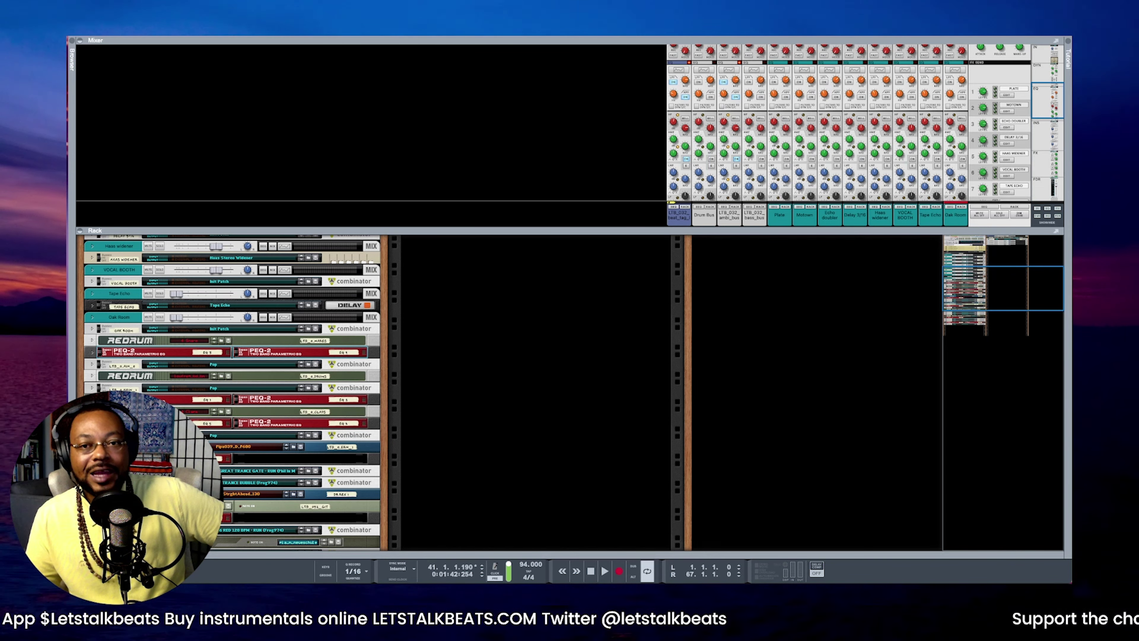
Start playing the song and show its track arrangement in the sequencer
{"action": "key", "text": "space"}
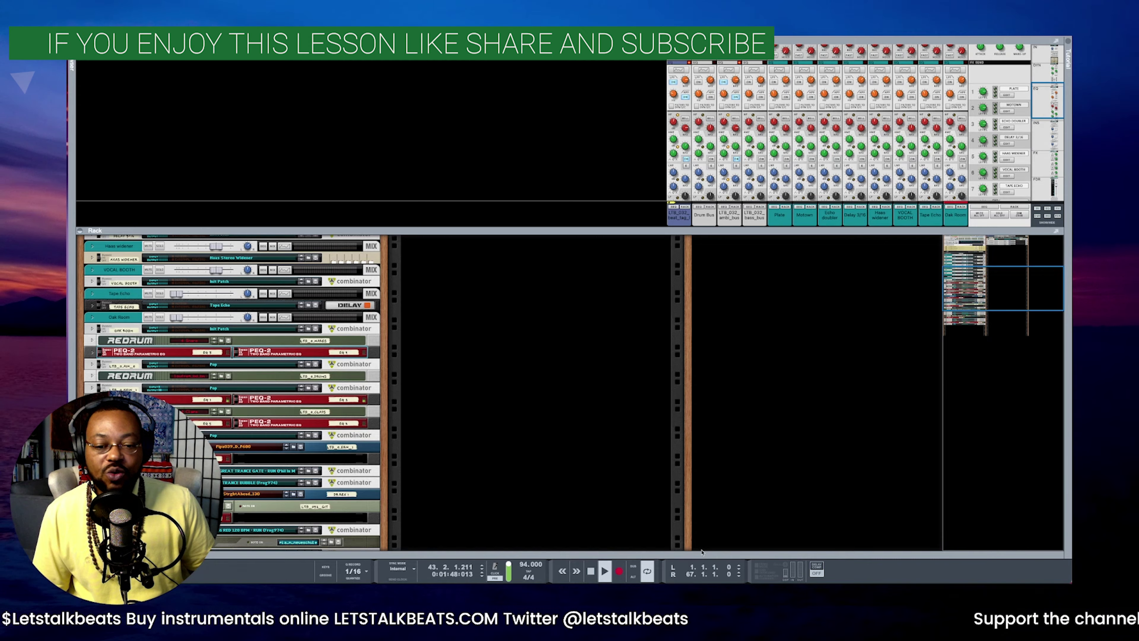
{"action": "key", "text": "F7"}
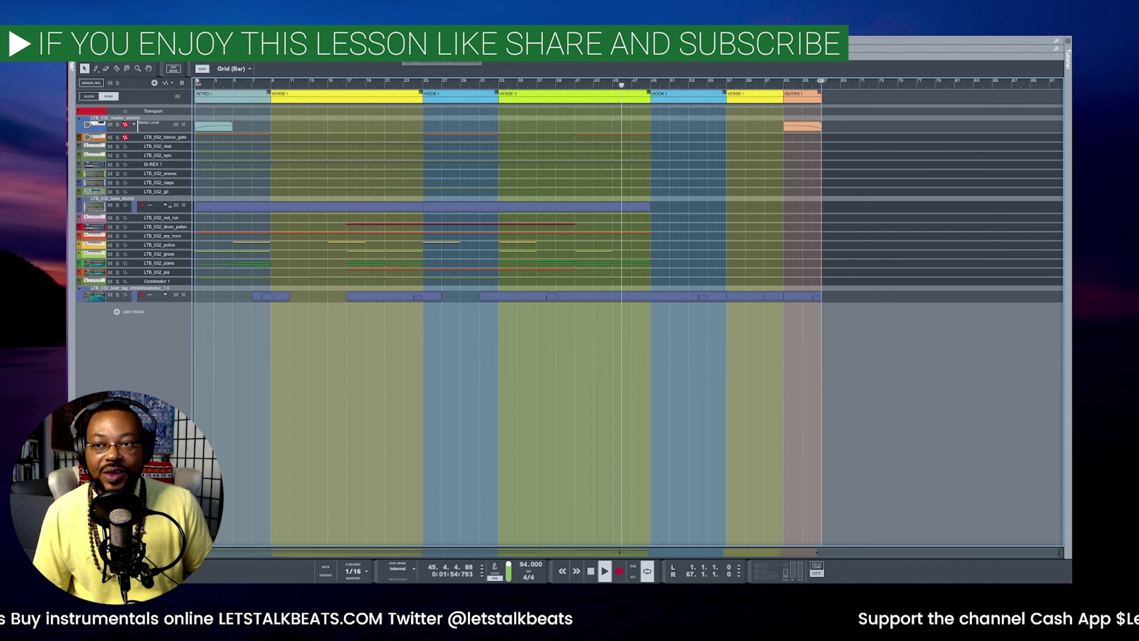
On the rear of the rack, cable the snares Combinator's output to the new Mix Channel's input
{"action": "key", "text": "F6"}
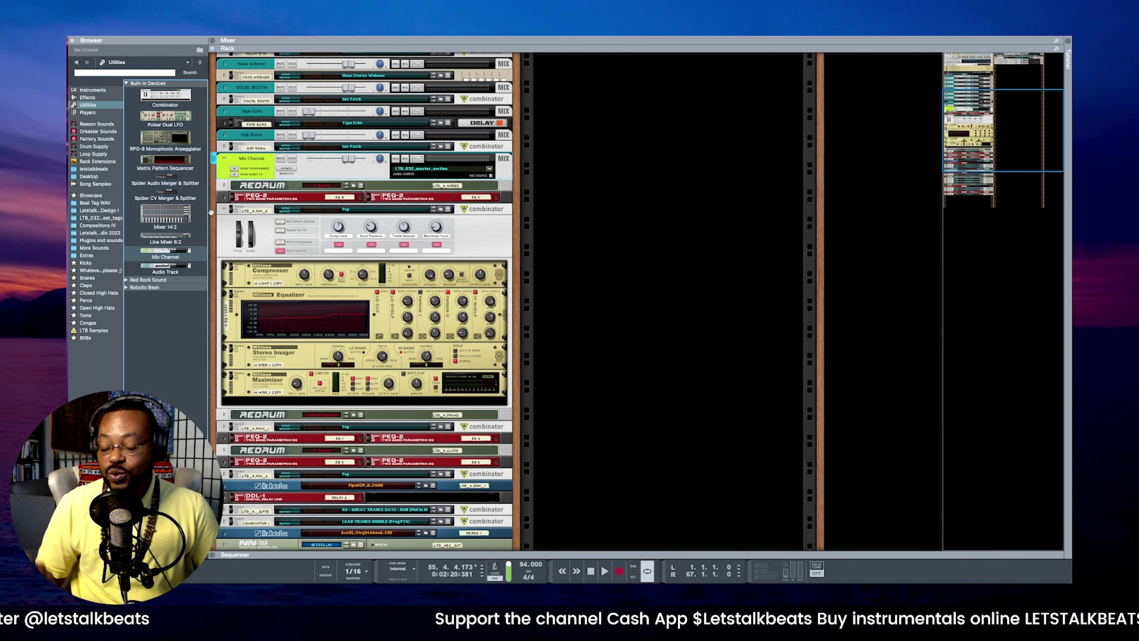
{"action": "key", "text": "Tab"}
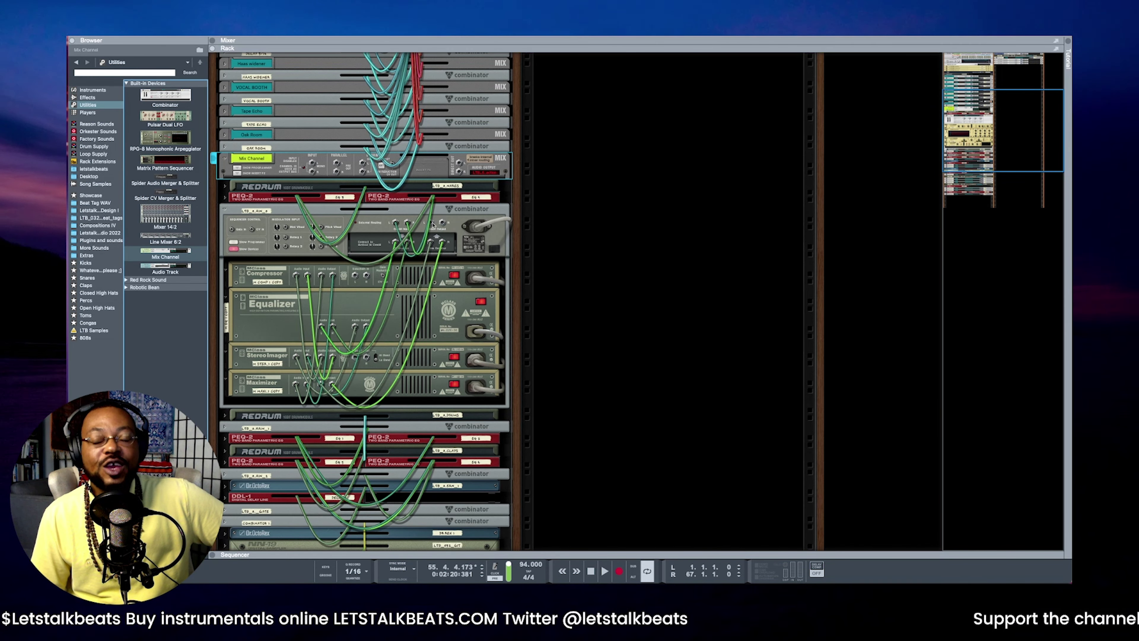
{"action": "left_click_drag", "start_coordinate": [433, 223], "coordinate": [311, 165]}
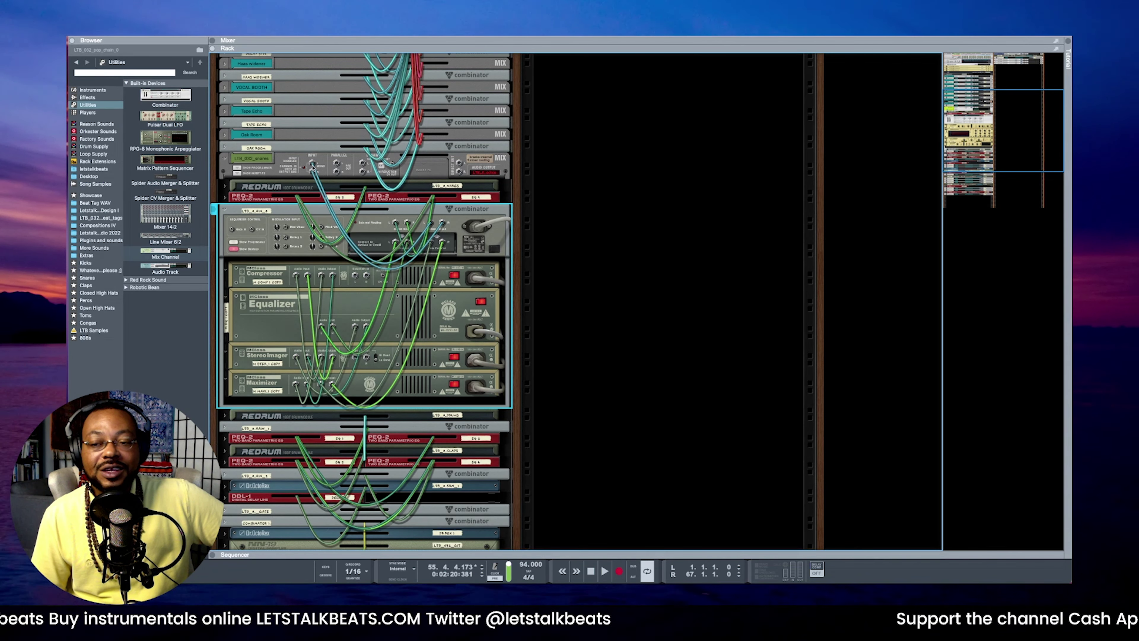
Reveal the mixer above the rack and size it to show the channel faders, including the snares channel
{"action": "left_click_drag", "start_coordinate": [567, 45], "coordinate": [603, 206]}
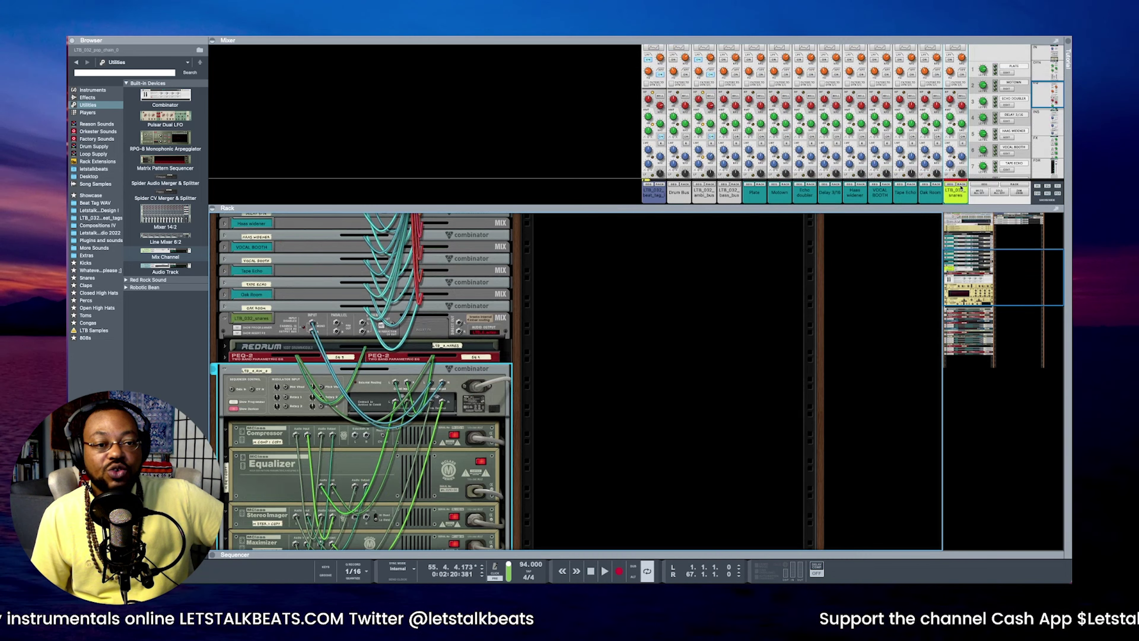
{"action": "scroll", "coordinate": [956, 197], "scroll_direction": "down", "scroll_amount": 10}
{"action": "left_click_drag", "start_coordinate": [483, 167], "coordinate": [484, 105]}
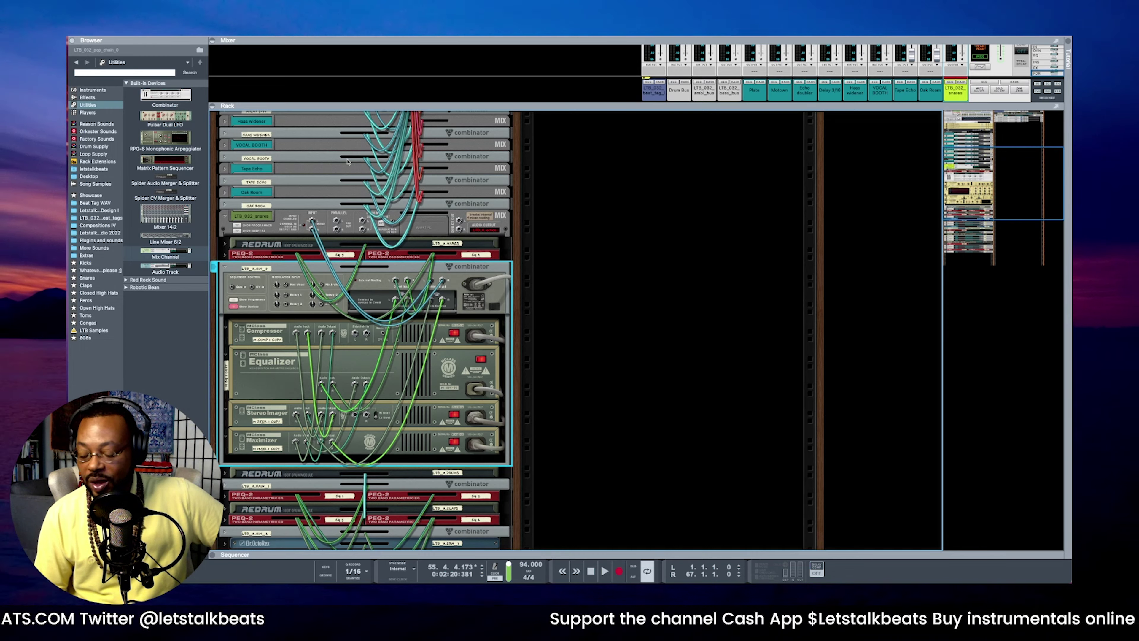
Fold the snares Combinator on the front of the rack and add a Mix Channel directly beneath it
{"action": "key", "text": "Tab"}
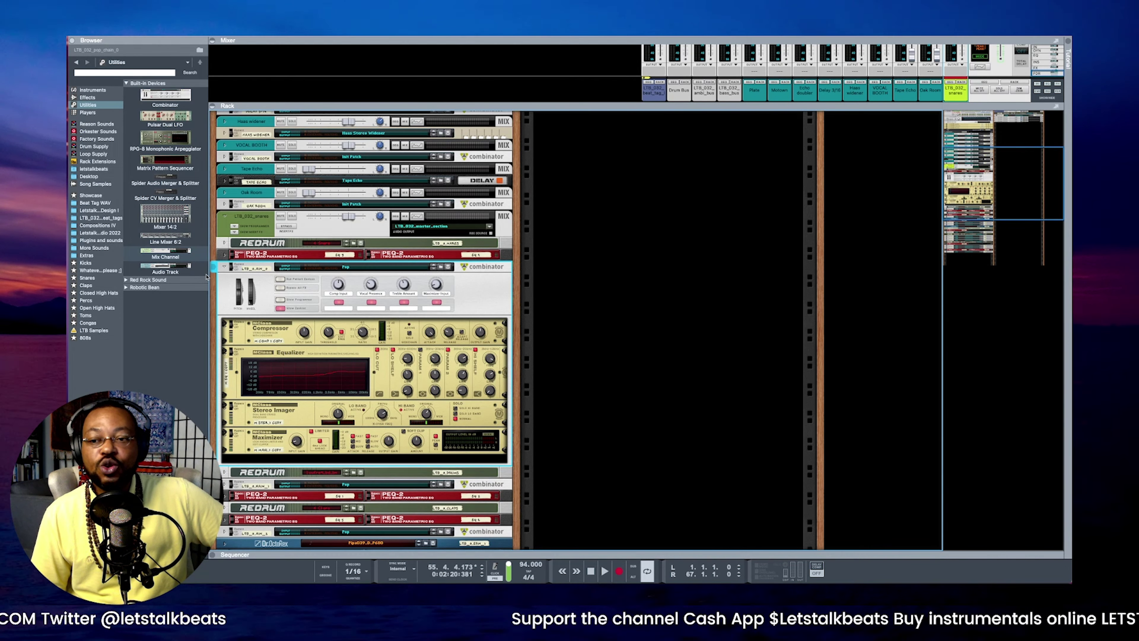
{"action": "left_click", "coordinate": [224, 267]}
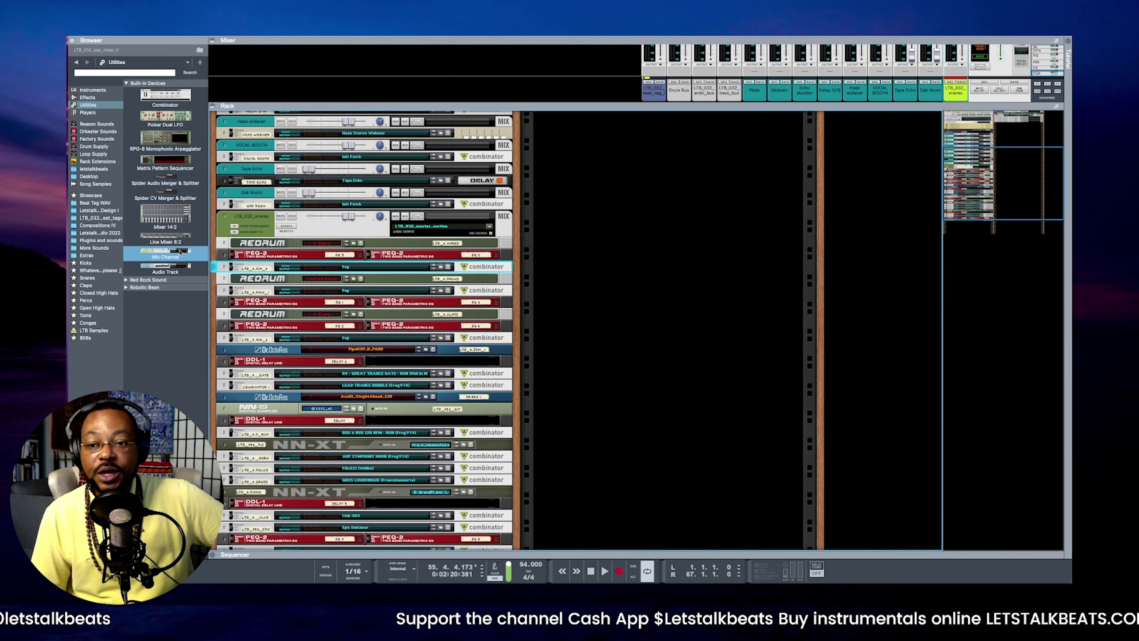
{"action": "mouse_move", "coordinate": [192, 255]}
{"action": "left_mouse_down"}
{"action": "mouse_move", "coordinate": [331, 267]}
{"action": "mouse_move", "coordinate": [342, 279]}
{"action": "left_mouse_up"}
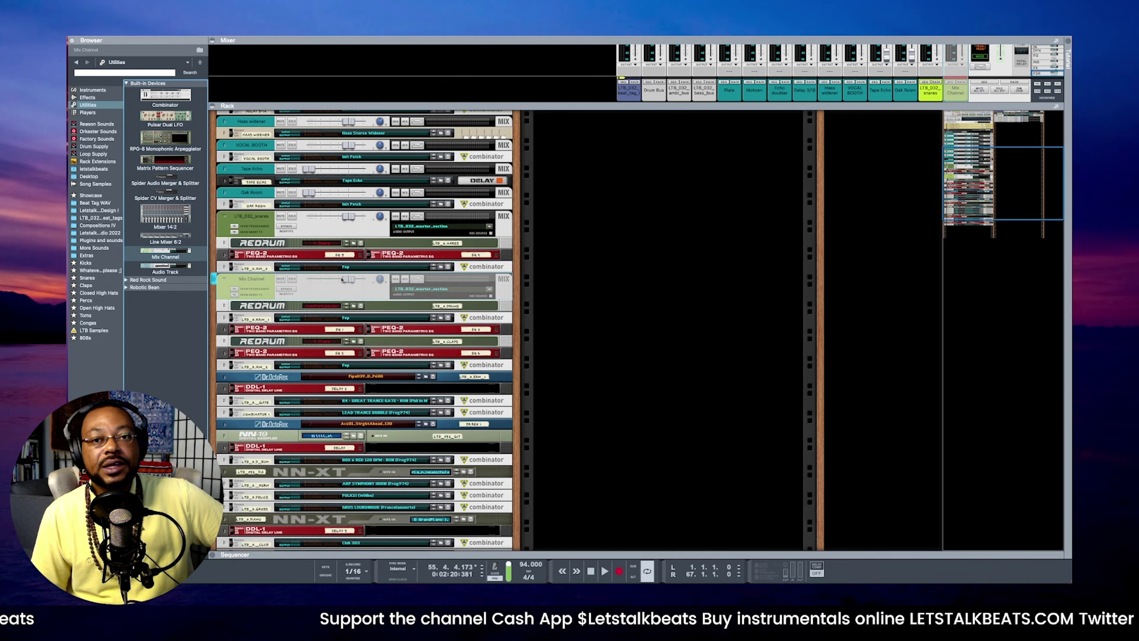
Unfold the bass drum Combinator and its PEQ-2 pair, and cable the second PEQ-2's left output to the new Mix Channel
{"action": "key", "text": "Tab"}
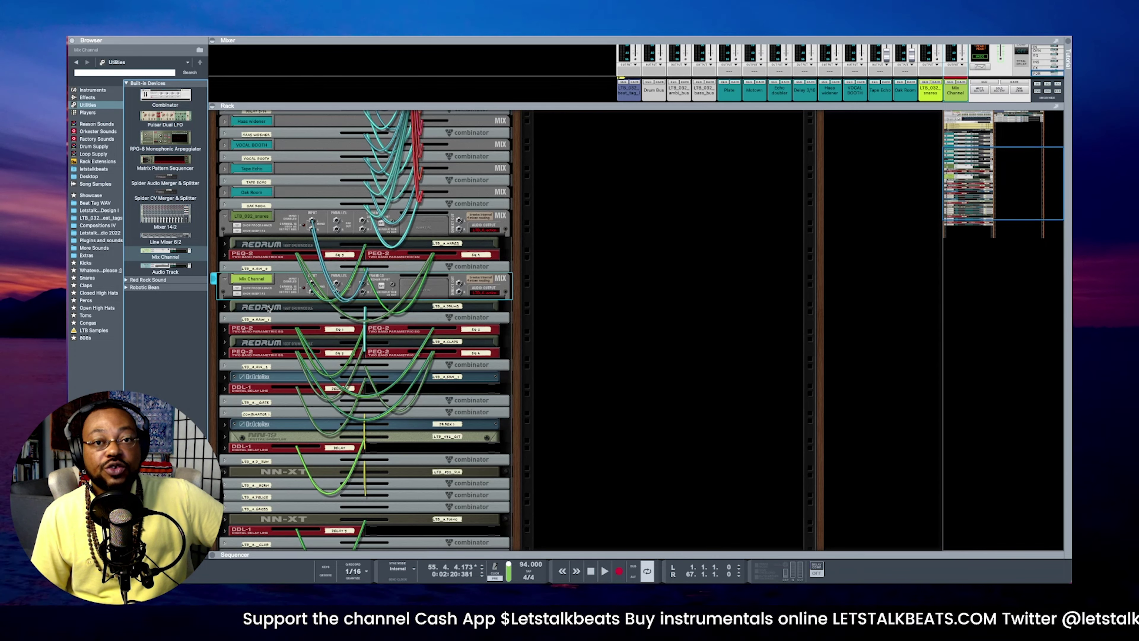
{"action": "left_click", "coordinate": [257, 317]}
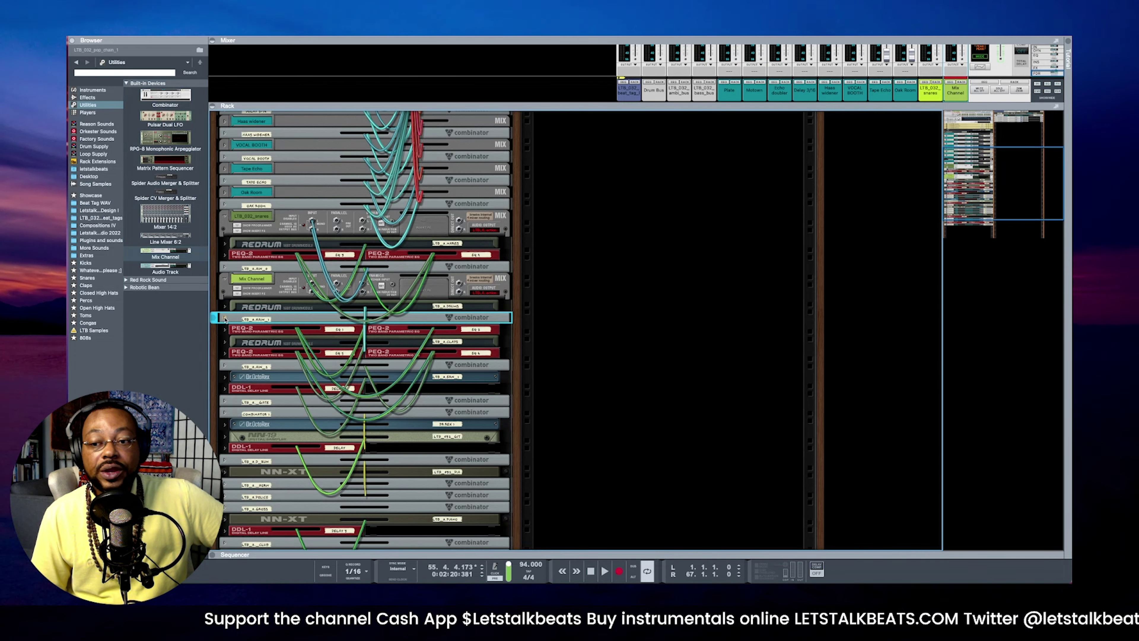
{"action": "left_click", "coordinate": [225, 317]}
{"action": "left_click", "coordinate": [224, 374]}
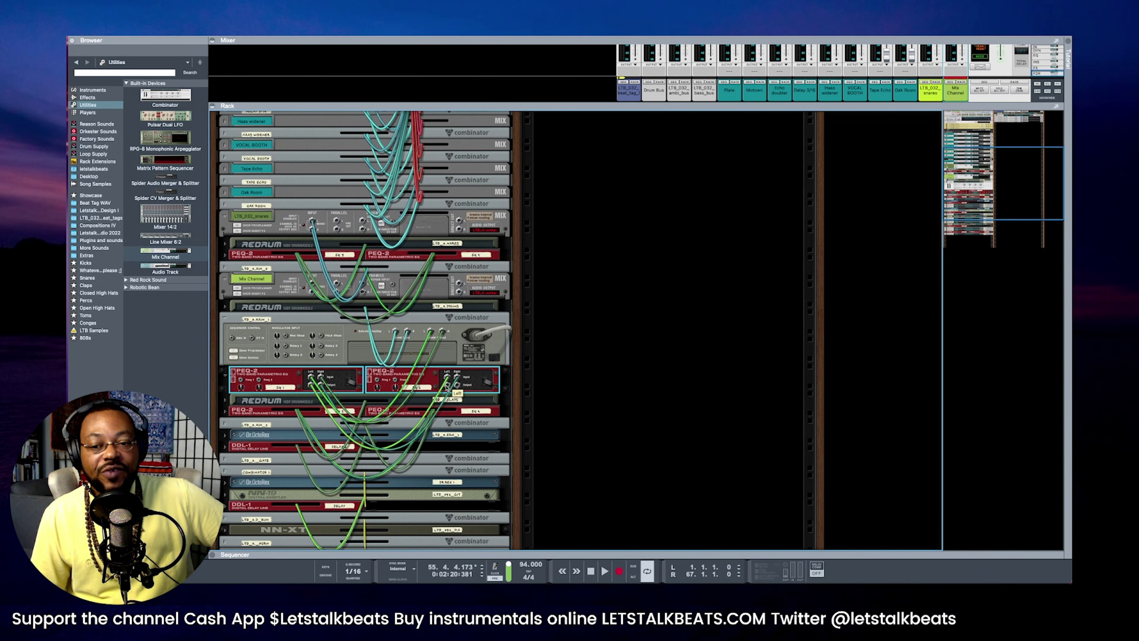
{"action": "left_click_drag", "start_coordinate": [446, 384], "coordinate": [313, 287]}
{"action": "key", "text": "Tab"}
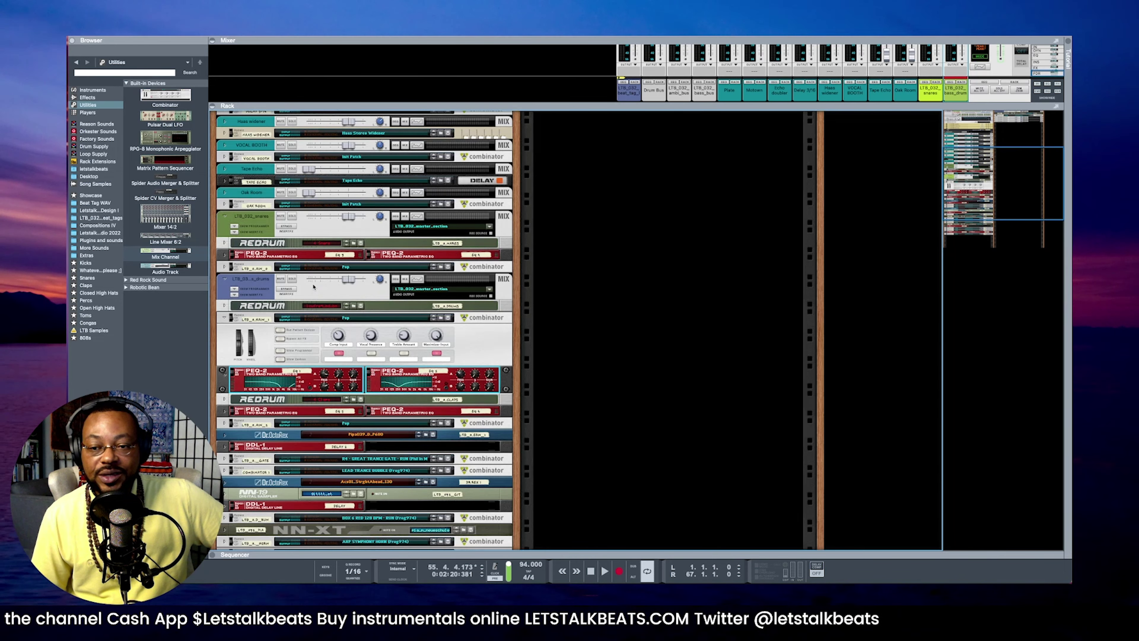
Add a Mix Channel below the bass drum PEQ-2 pair and cable the claps Combinator's output to its input
{"action": "scroll", "coordinate": [290, 331], "scroll_direction": "down", "scroll_amount": 2}
{"action": "left_click", "coordinate": [187, 256]}
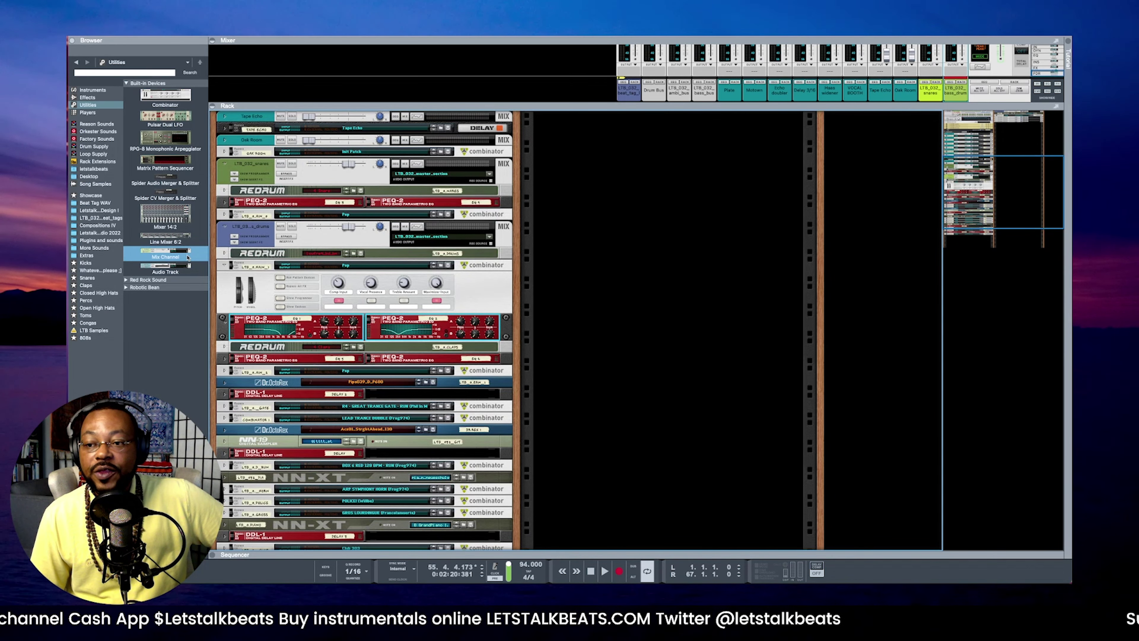
{"action": "mouse_move", "coordinate": [183, 254]}
{"action": "left_mouse_down"}
{"action": "mouse_move", "coordinate": [317, 343]}
{"action": "mouse_move", "coordinate": [268, 361]}
{"action": "left_mouse_up"}
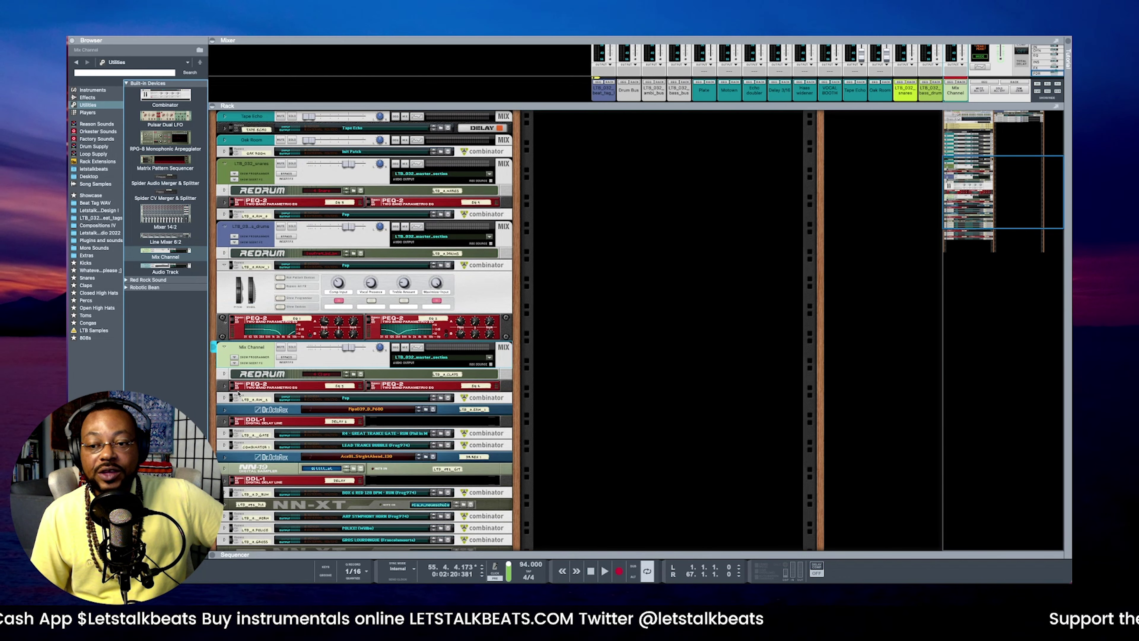
{"action": "left_click", "coordinate": [224, 398]}
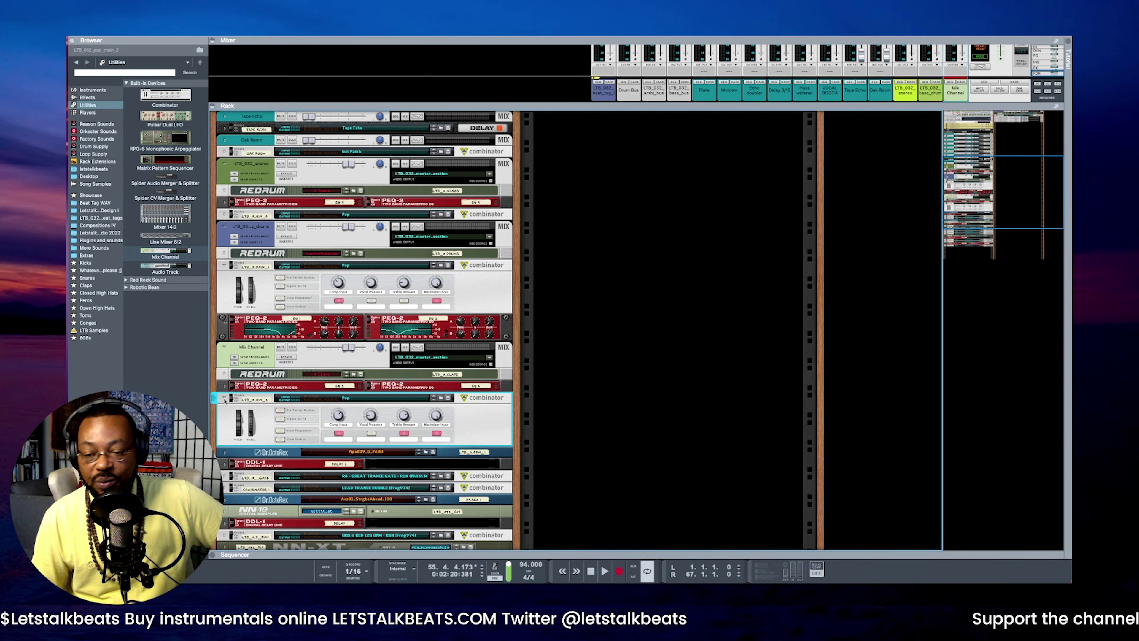
{"action": "key", "text": "Tab"}
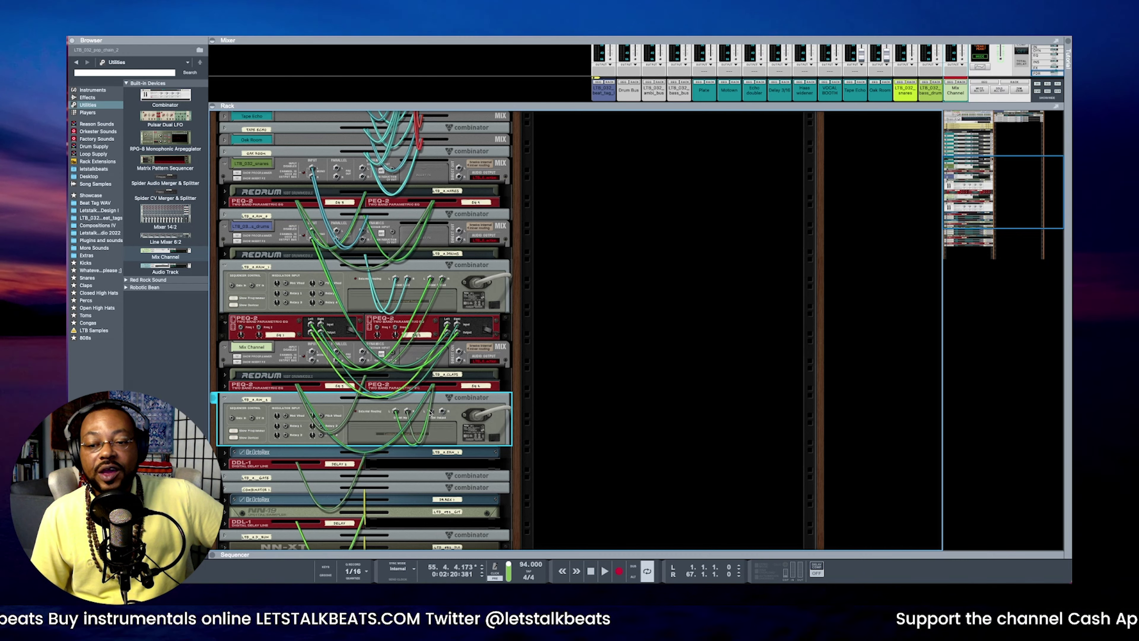
{"action": "left_click_drag", "start_coordinate": [430, 412], "coordinate": [313, 350]}
{"action": "key", "text": "Tab"}
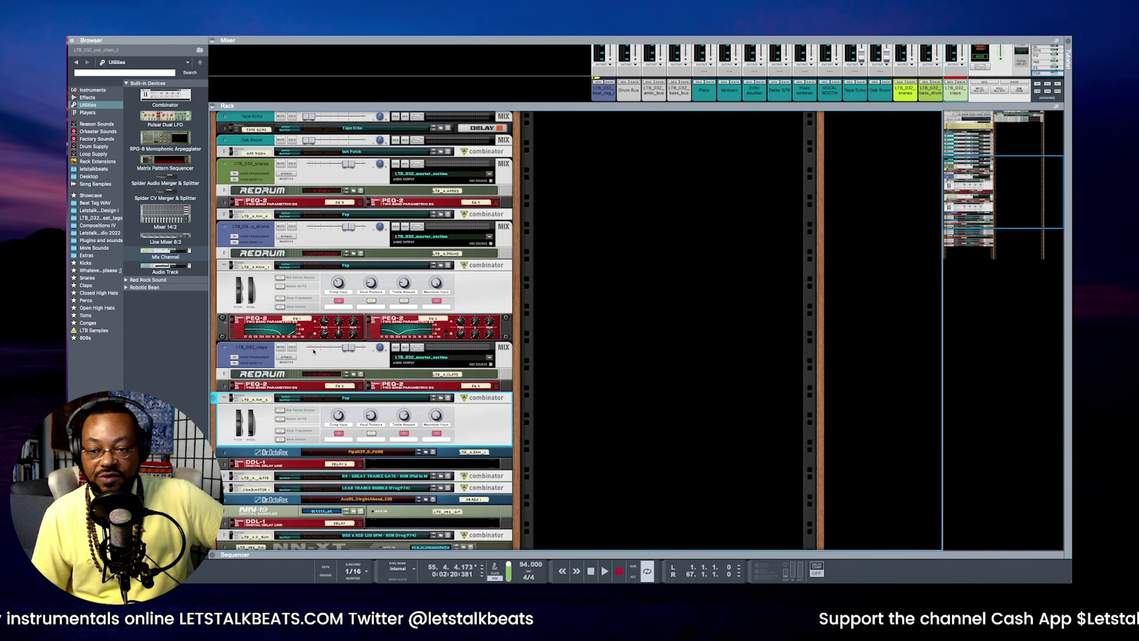
Add a Mix Channel below the claps Combinator and cable the drum pattern Dr.OctoRex's DDL-1 delay to its input
{"action": "scroll", "coordinate": [313, 350], "scroll_direction": "down", "scroll_amount": 3}
{"action": "mouse_move", "coordinate": [165, 253]}
{"action": "left_mouse_down"}
{"action": "mouse_move", "coordinate": [189, 334]}
{"action": "mouse_move", "coordinate": [269, 386]}
{"action": "mouse_move", "coordinate": [364, 382]}
{"action": "left_mouse_up"}
{"action": "scroll", "coordinate": [244, 369], "scroll_direction": "down", "scroll_amount": 3}
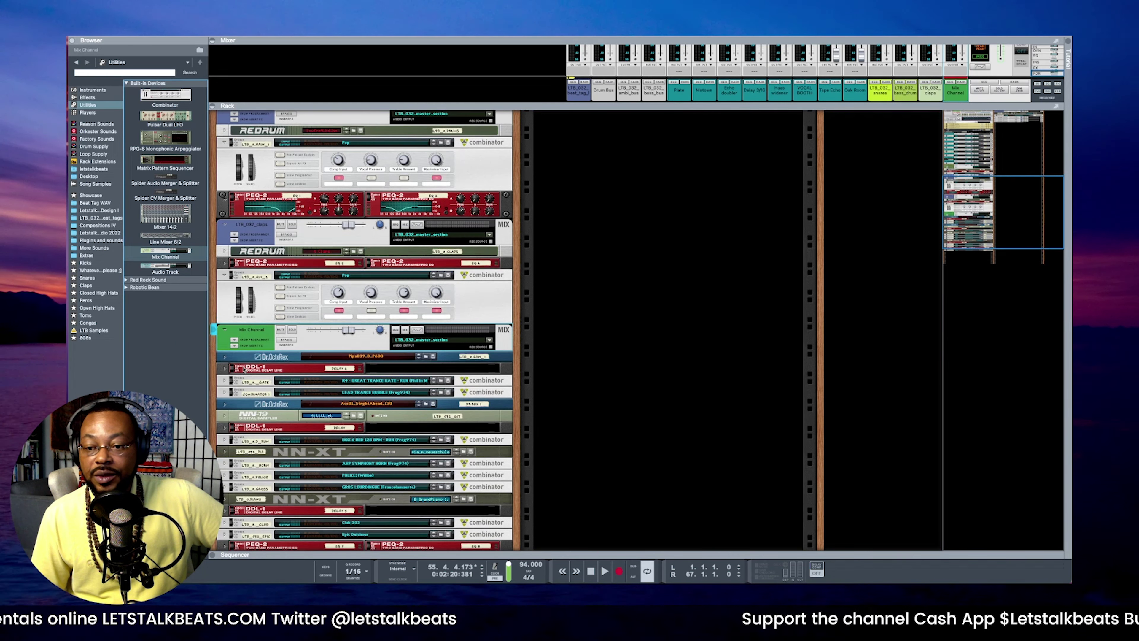
{"action": "left_click", "coordinate": [225, 368]}
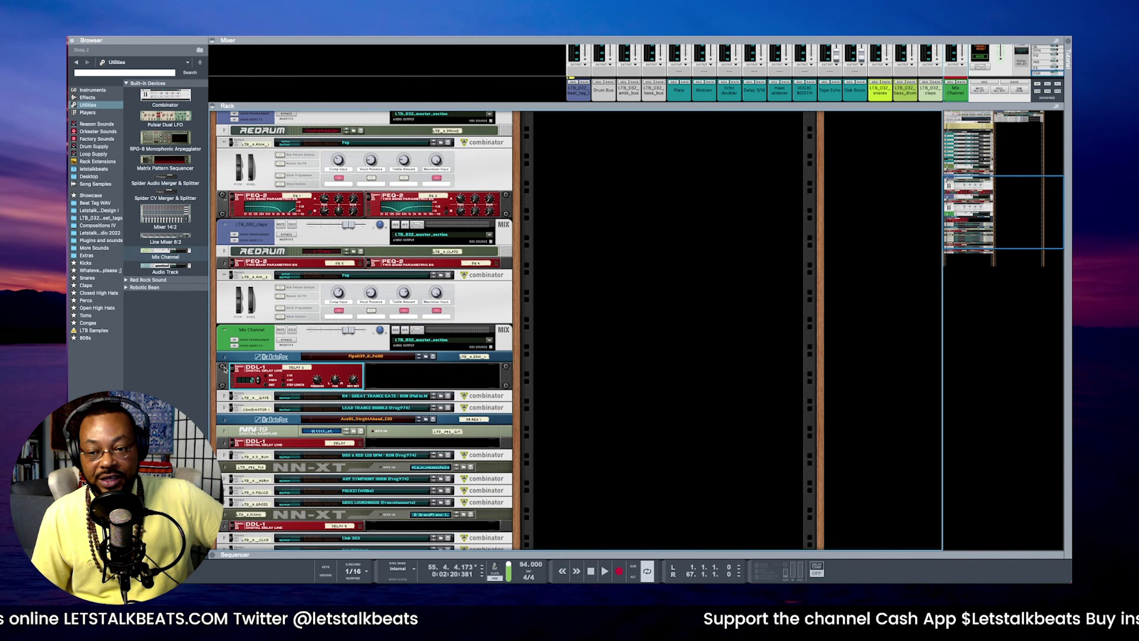
{"action": "key", "text": "Tab"}
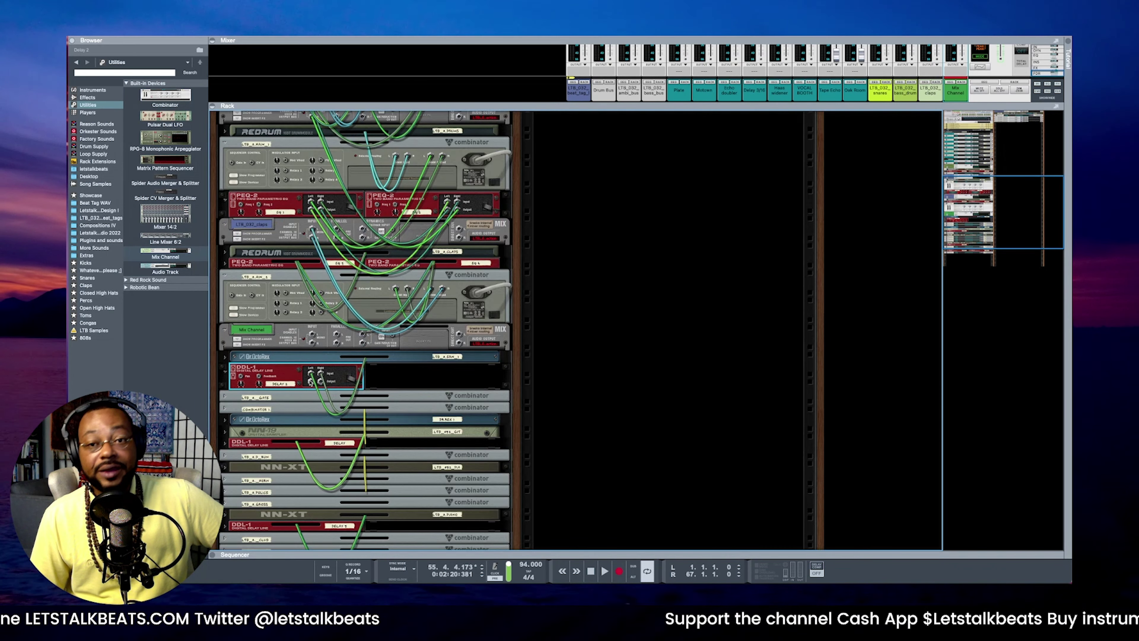
{"action": "left_click_drag", "start_coordinate": [310, 371], "coordinate": [312, 336]}
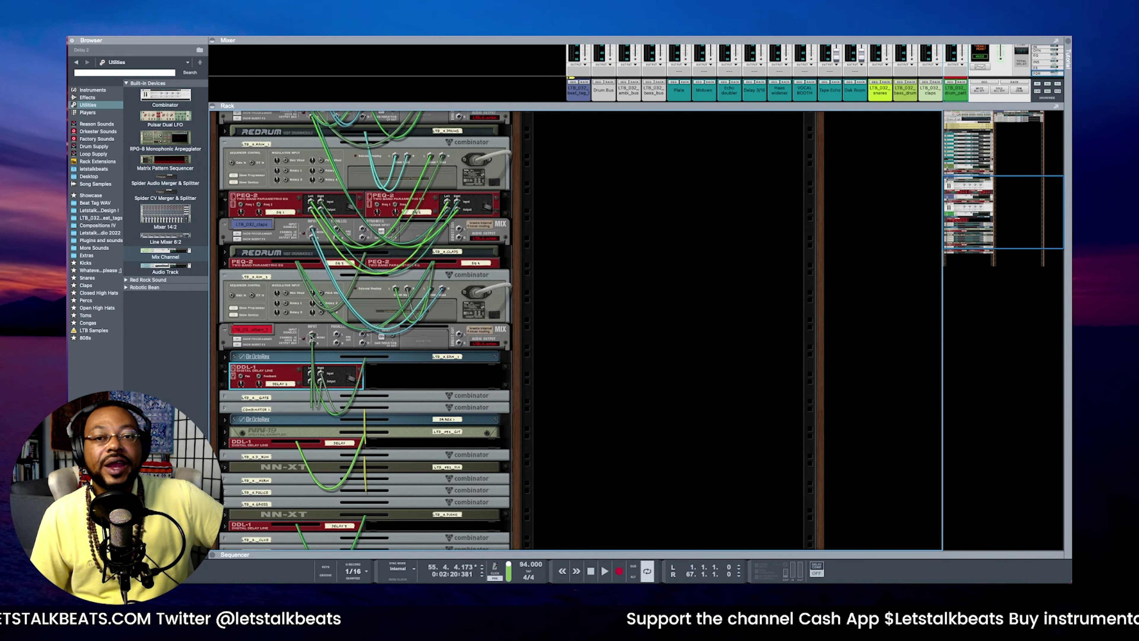
{"action": "key", "text": "Tab"}
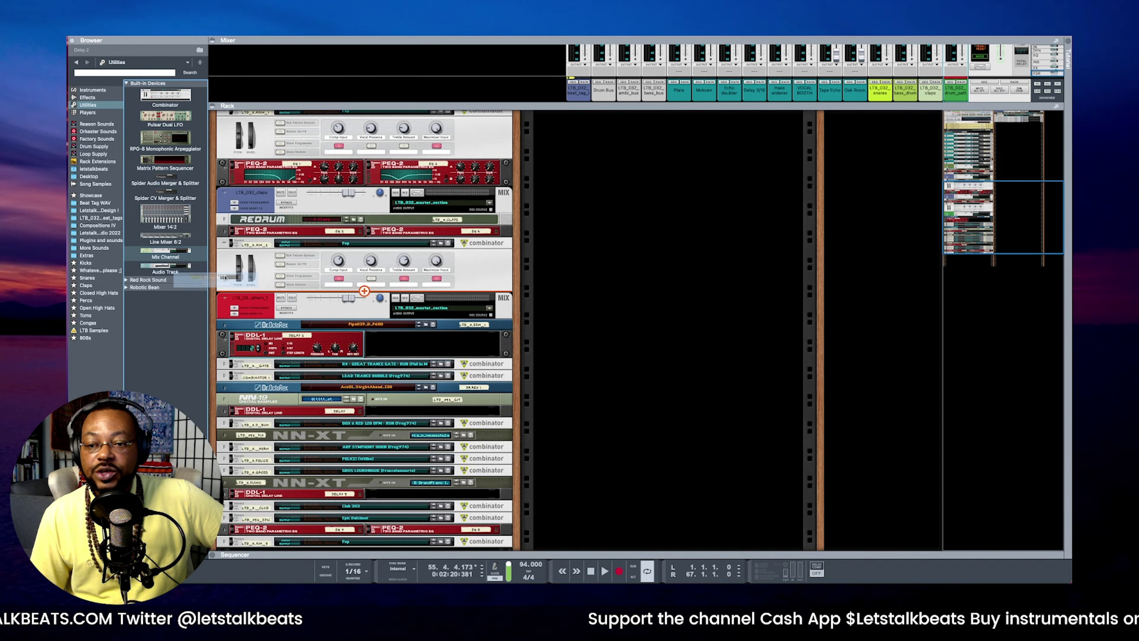
Add a Mix Channel below the drum pattern's DDL-1 and cable the trance gate Combinator's output to its input
{"action": "left_click_drag", "start_coordinate": [379, 353], "coordinate": [341, 364]}
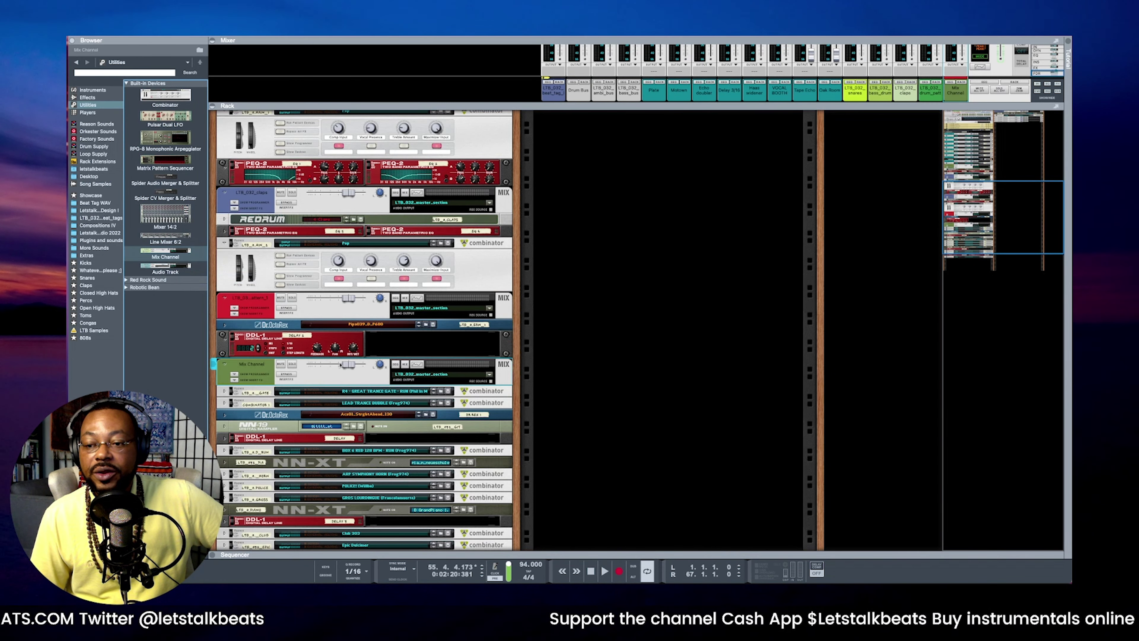
{"action": "left_click", "coordinate": [224, 391]}
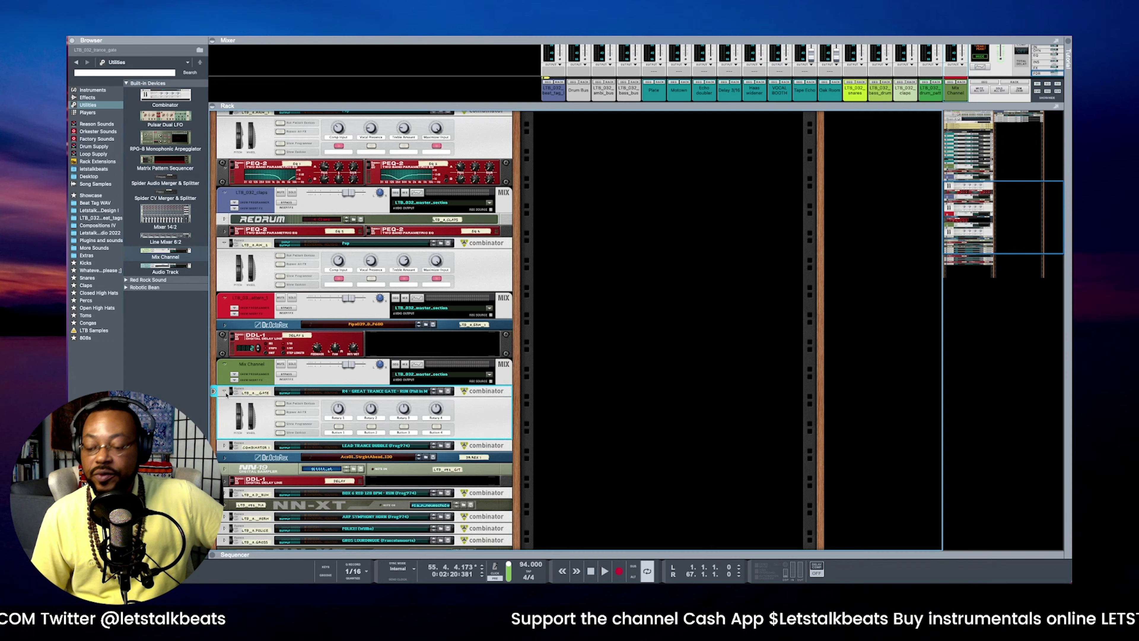
{"action": "key", "text": "Tab"}
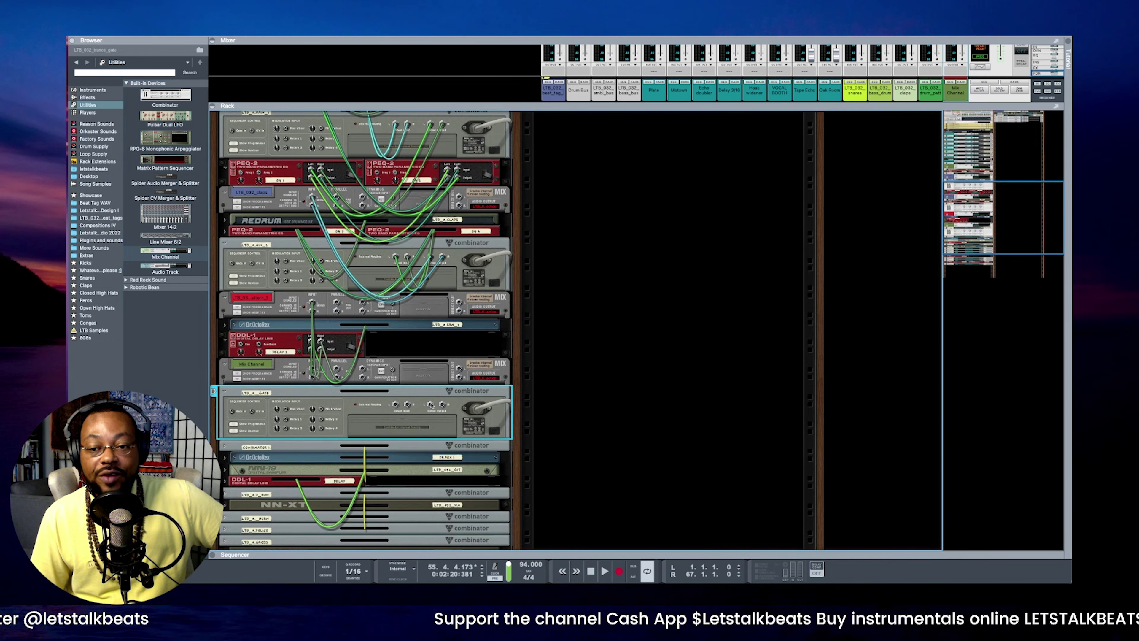
{"action": "mouse_move", "coordinate": [430, 404]}
{"action": "left_mouse_down"}
{"action": "mouse_move", "coordinate": [313, 373]}
{"action": "mouse_move", "coordinate": [303, 410]}
{"action": "left_mouse_up"}
{"action": "key", "text": "Tab"}
Unfold the Lead Trance Bubble Combinator and cable its output to the new Mix Channel above it
{"action": "left_click", "coordinate": [224, 438]}
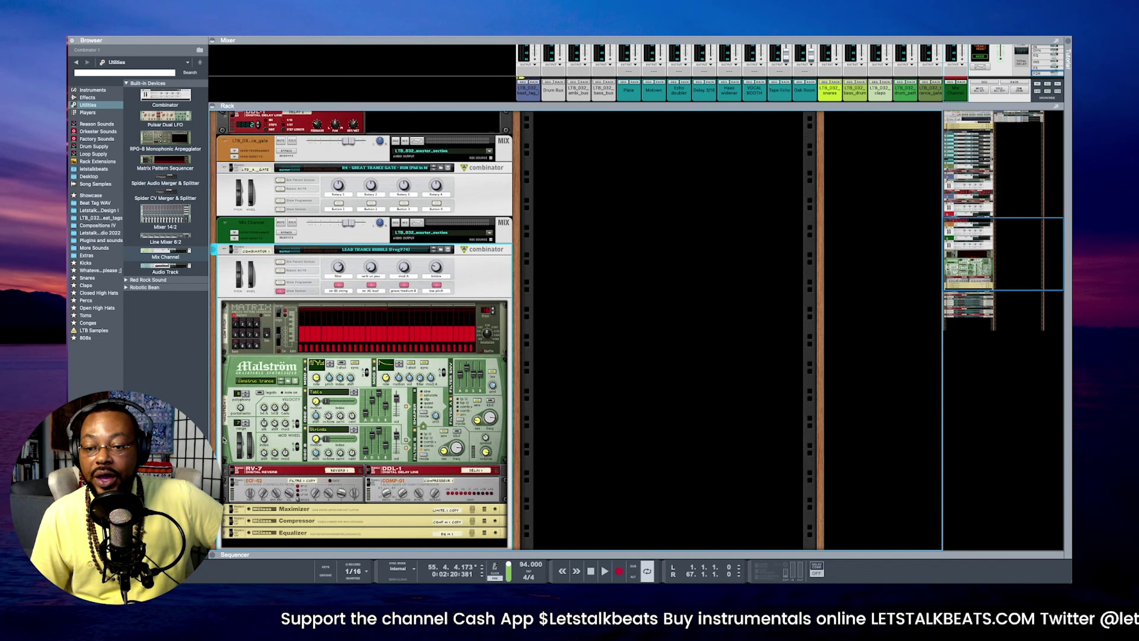
{"action": "key", "text": "Tab"}
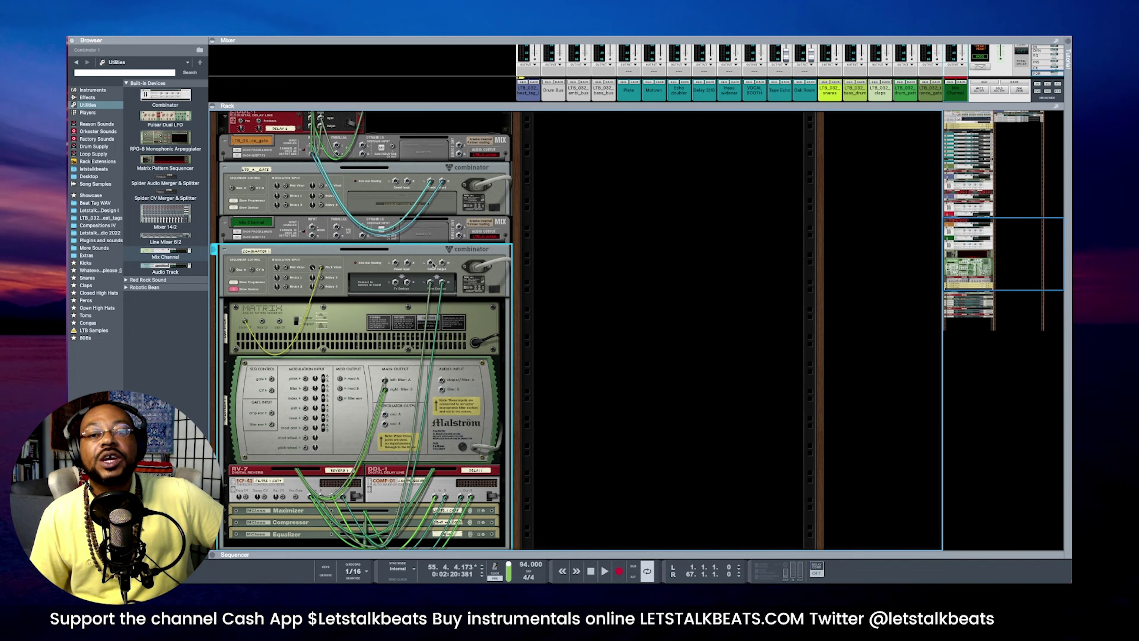
{"action": "left_click_drag", "start_coordinate": [433, 264], "coordinate": [313, 227]}
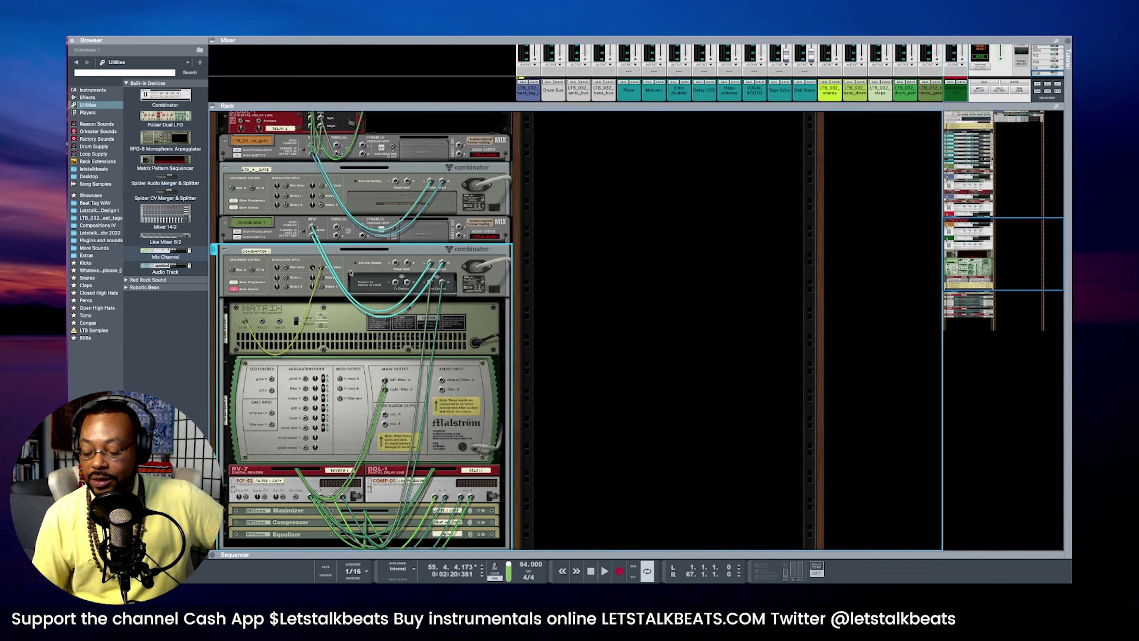
{"action": "key", "text": "Tab"}
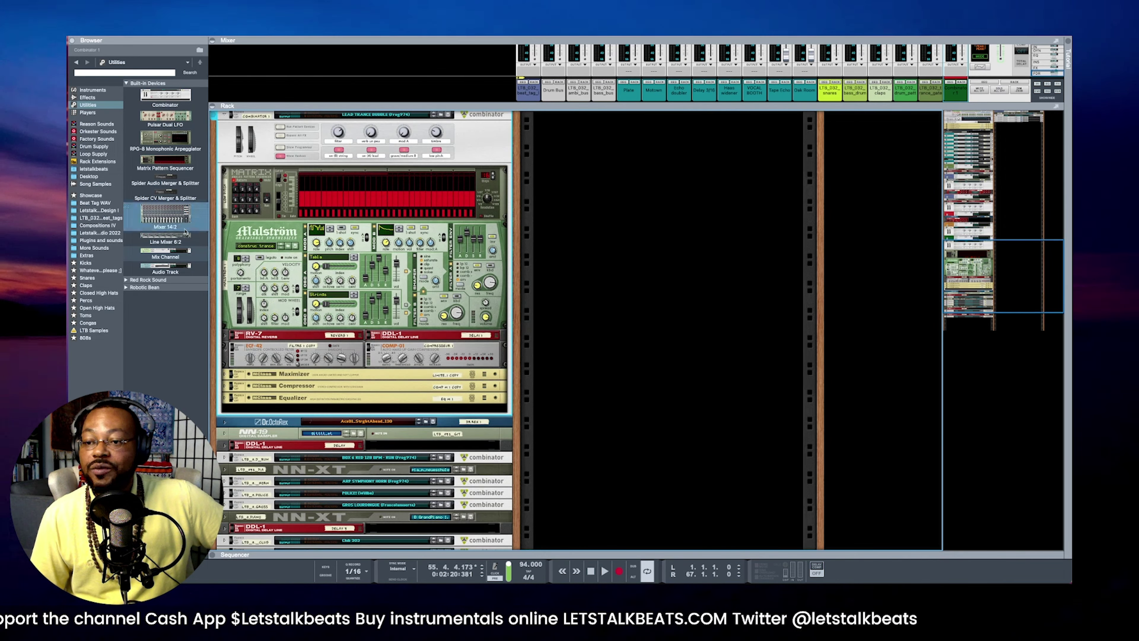
Add a Mix Channel below the Lead Trance Bubble Combinator and cable the following Dr.OctoRex's output to its input
{"action": "mouse_move", "coordinate": [170, 253]}
{"action": "left_mouse_down"}
{"action": "mouse_move", "coordinate": [314, 395]}
{"action": "mouse_move", "coordinate": [383, 422]}
{"action": "left_mouse_up"}
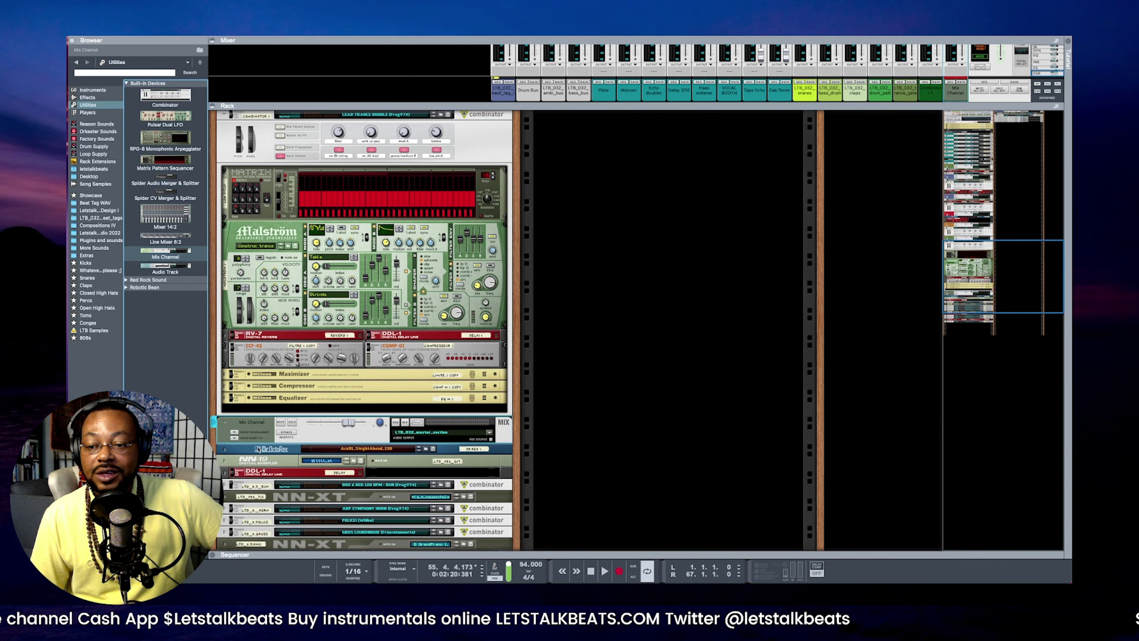
{"action": "left_click", "coordinate": [224, 449]}
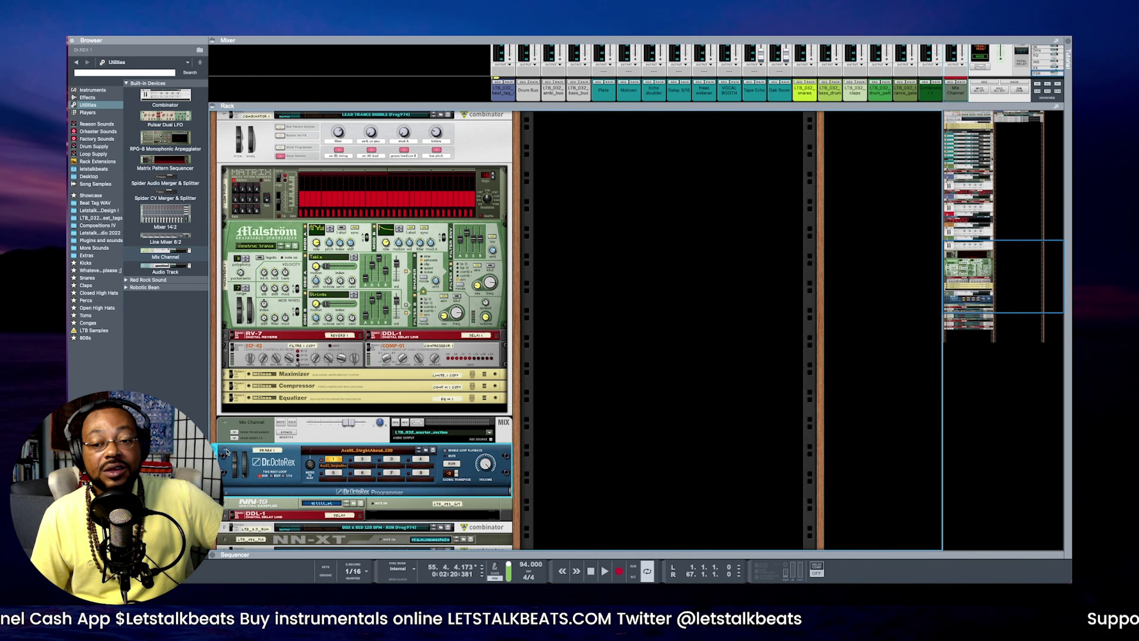
{"action": "key", "text": "Tab"}
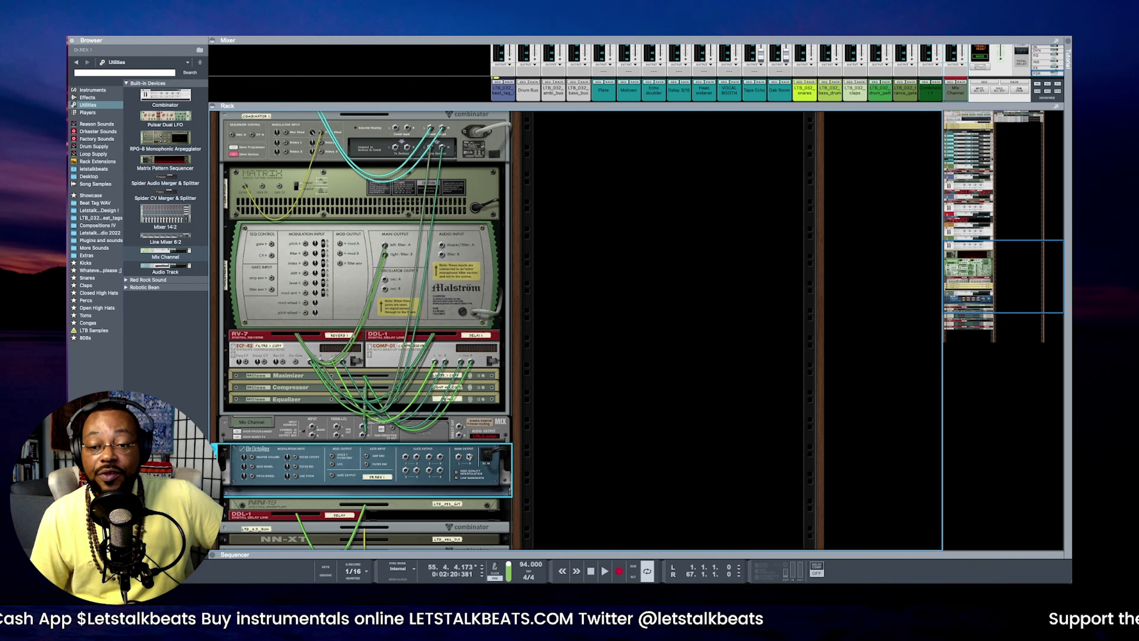
{"action": "left_click_drag", "start_coordinate": [356, 425], "coordinate": [313, 427]}
{"action": "key", "text": "Tab"}
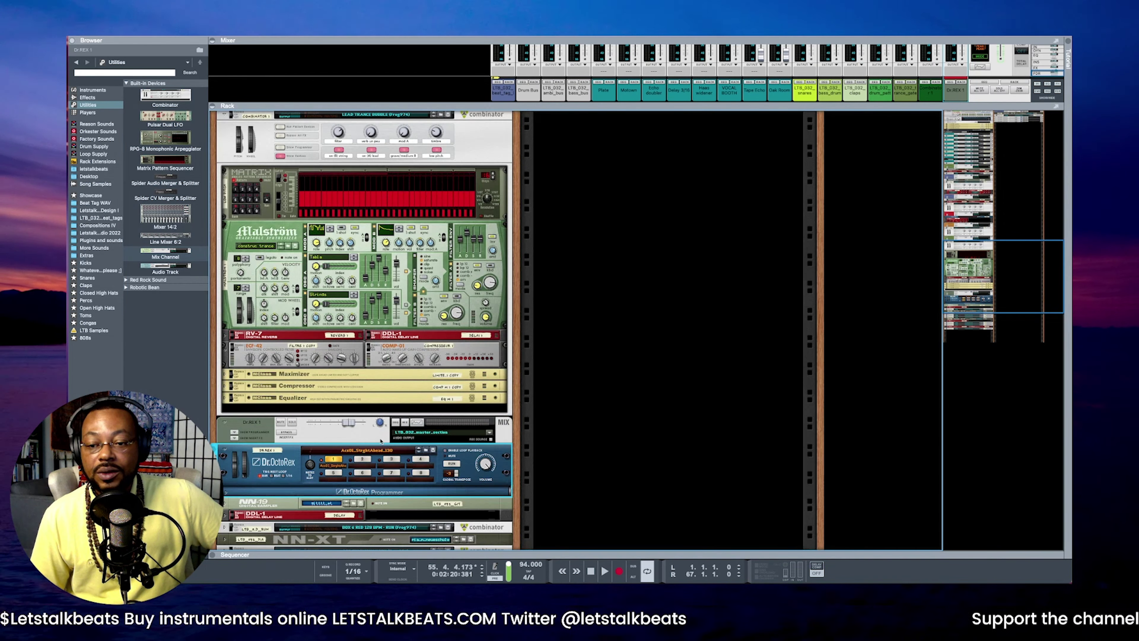
Add a Mix Channel below the lower Dr.OctoRex and cable the NN-19's DDL-1 delay output to its input
{"action": "scroll", "coordinate": [359, 314], "scroll_direction": "down", "scroll_amount": 3}
{"action": "left_click_drag", "start_coordinate": [182, 255], "coordinate": [333, 394]}
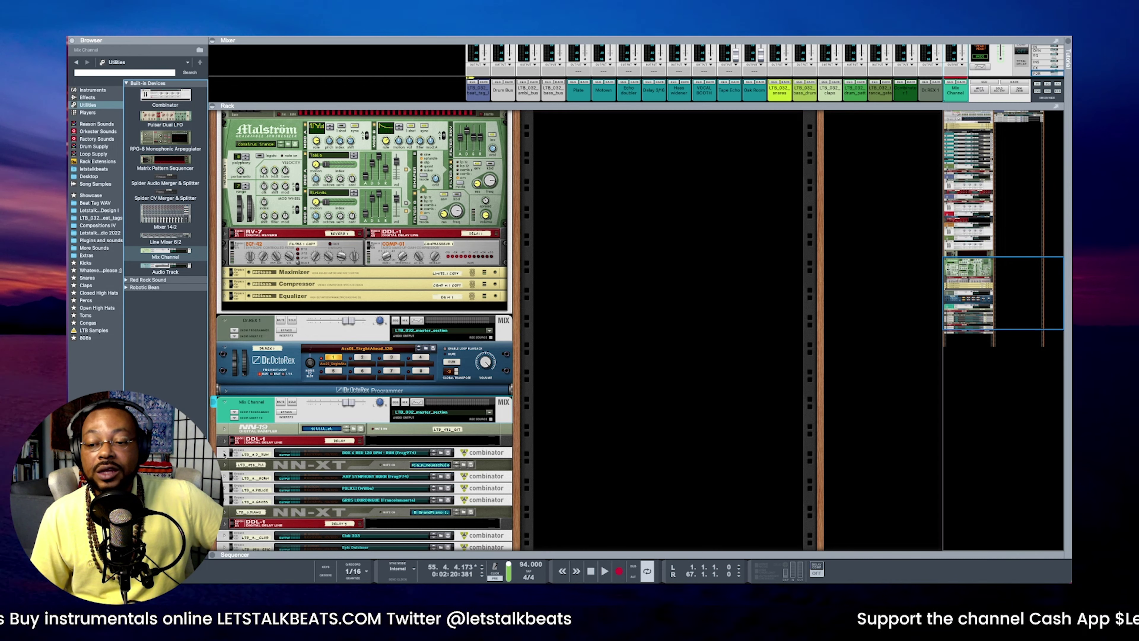
{"action": "left_click", "coordinate": [224, 441]}
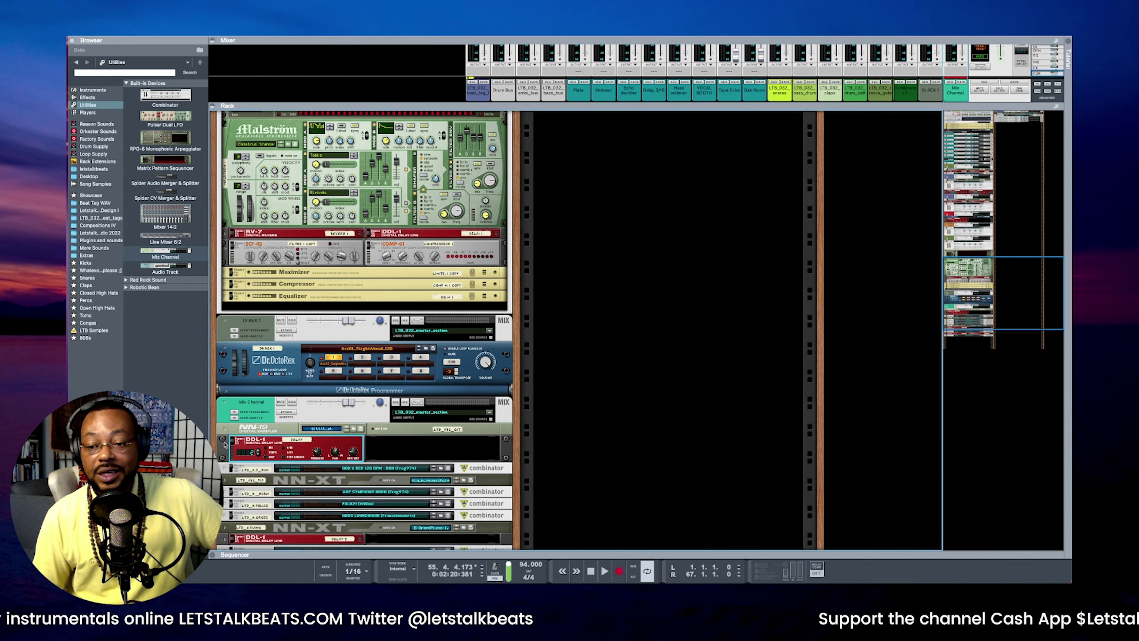
{"action": "key", "text": "Tab"}
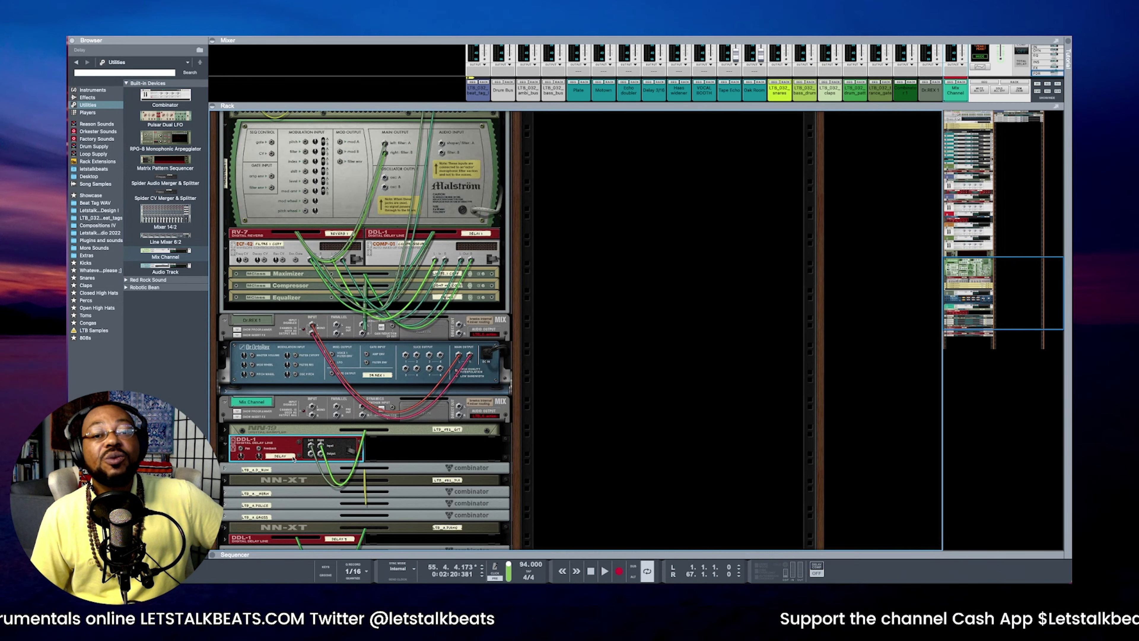
{"action": "left_click_drag", "start_coordinate": [312, 454], "coordinate": [313, 438]}
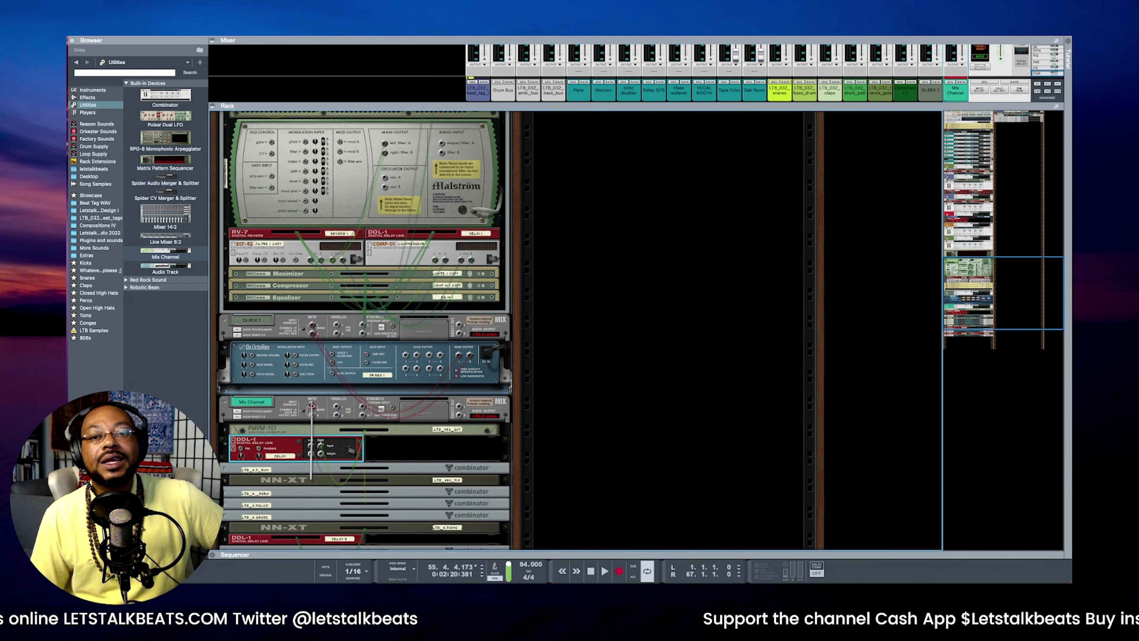
{"action": "left_click_drag", "start_coordinate": [312, 406], "coordinate": [312, 407]}
{"action": "key", "text": "Tab"}
Add a Mix Channel below the NN-19's DDL-1, unfold the Combinator containing the Redrum, and cable its output to the channel input
{"action": "scroll", "coordinate": [311, 407], "scroll_direction": "down", "scroll_amount": 4}
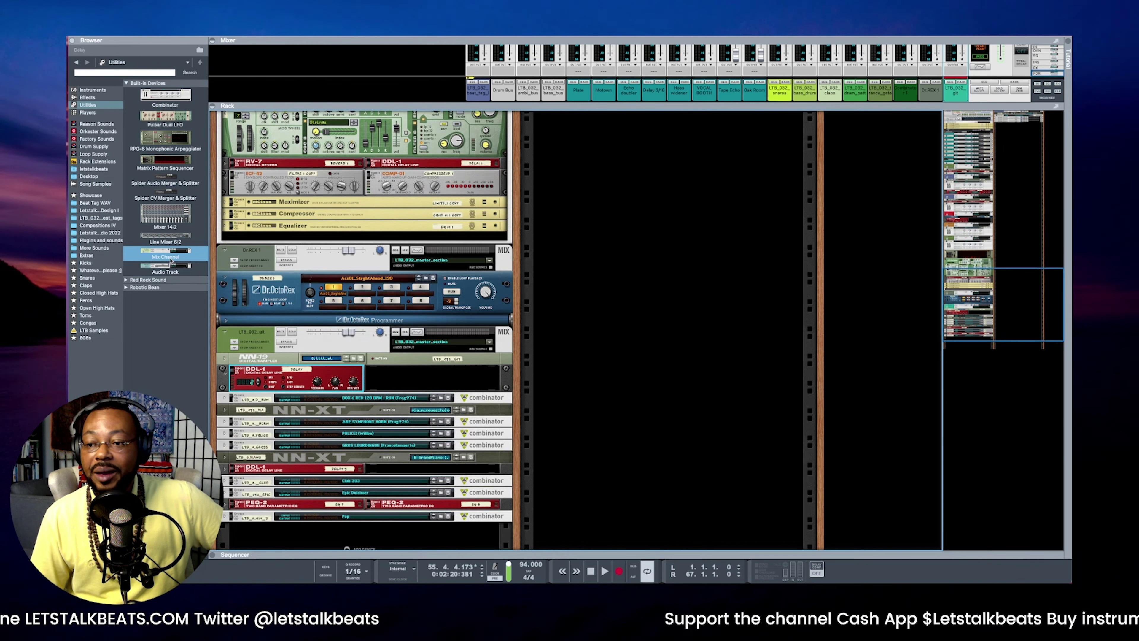
{"action": "left_click", "coordinate": [162, 255]}
{"action": "left_click_drag", "start_coordinate": [161, 255], "coordinate": [296, 397]}
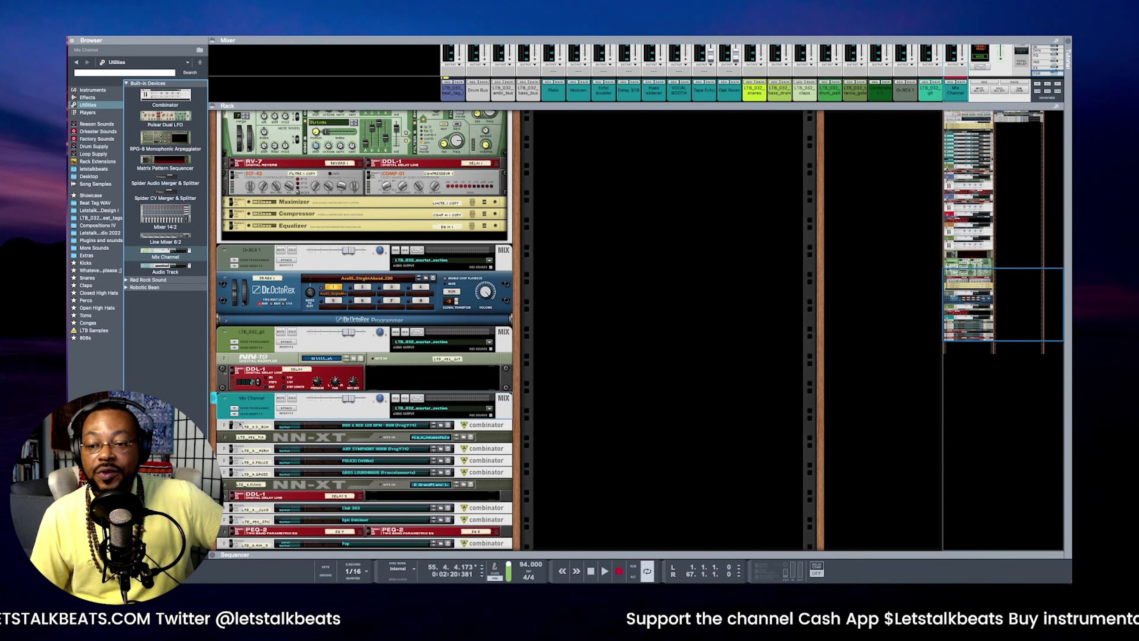
{"action": "left_click", "coordinate": [224, 425]}
{"action": "key", "text": "Tab"}
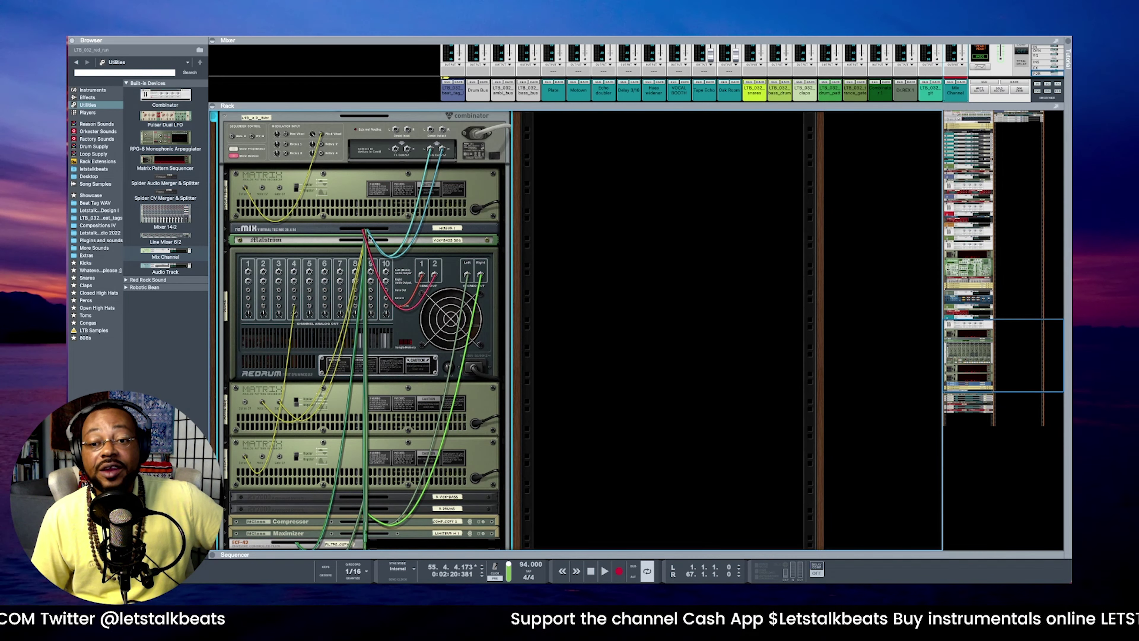
{"action": "scroll", "coordinate": [396, 235], "scroll_direction": "up", "scroll_amount": 2}
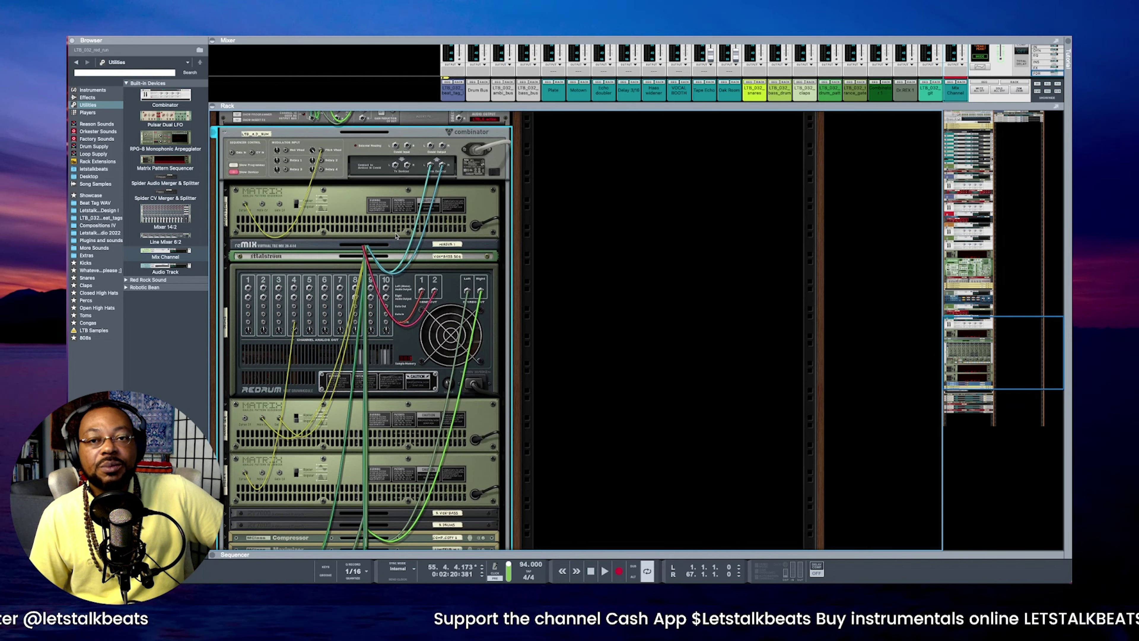
{"action": "scroll", "coordinate": [396, 236], "scroll_direction": "up", "scroll_amount": 1}
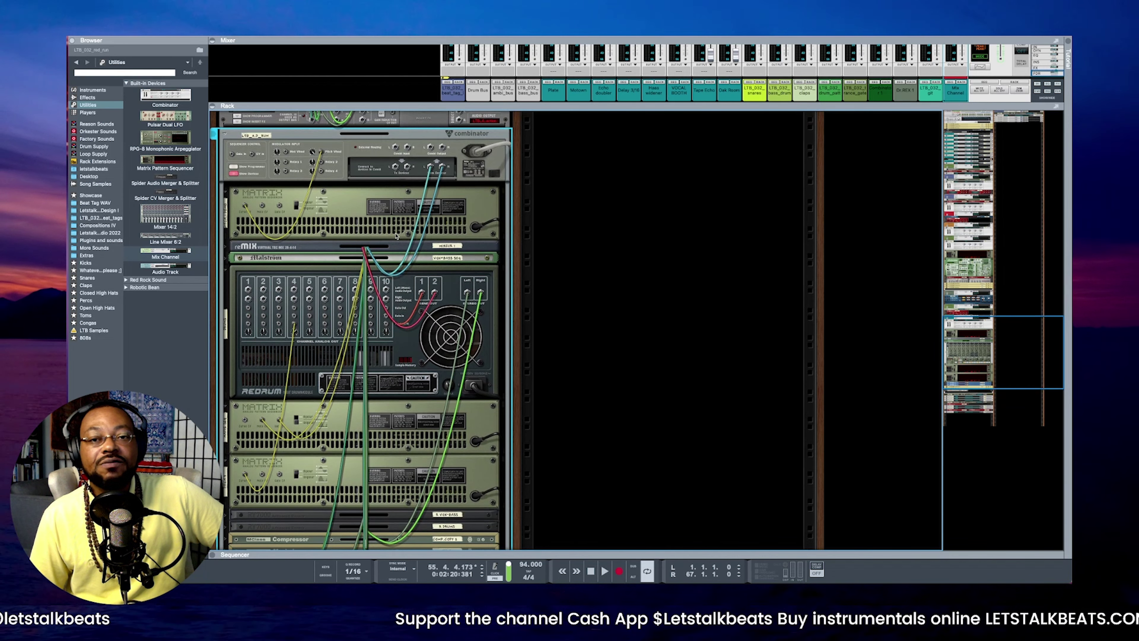
{"action": "scroll", "coordinate": [396, 235], "scroll_direction": "up", "scroll_amount": 3}
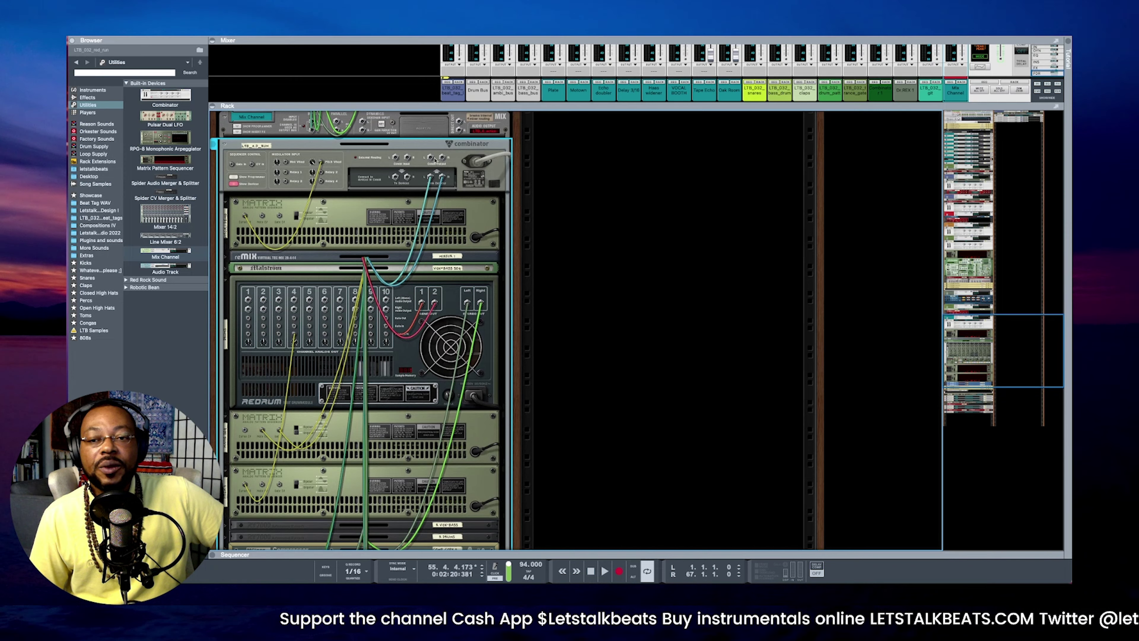
{"action": "scroll", "coordinate": [429, 157], "scroll_direction": "up", "scroll_amount": 2}
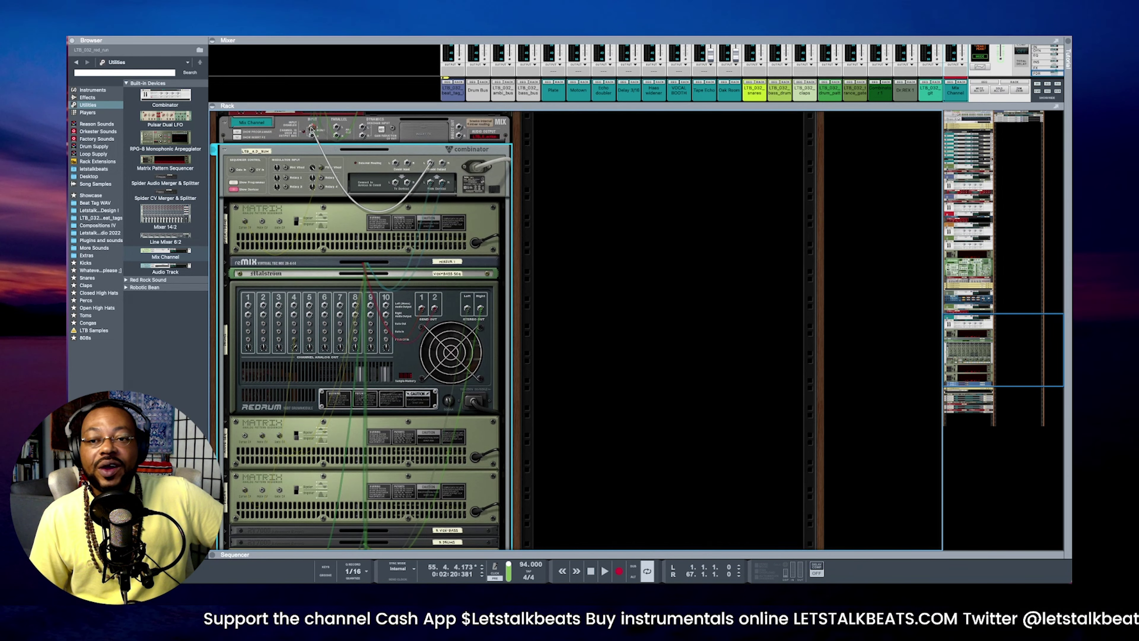
Add a Mix Channel below the Redrum Combinator and cable the unfolded NN-XT's main output to its input
{"action": "scroll", "coordinate": [310, 128], "scroll_direction": "down", "scroll_amount": 10}
{"action": "left_click", "coordinate": [368, 426]}
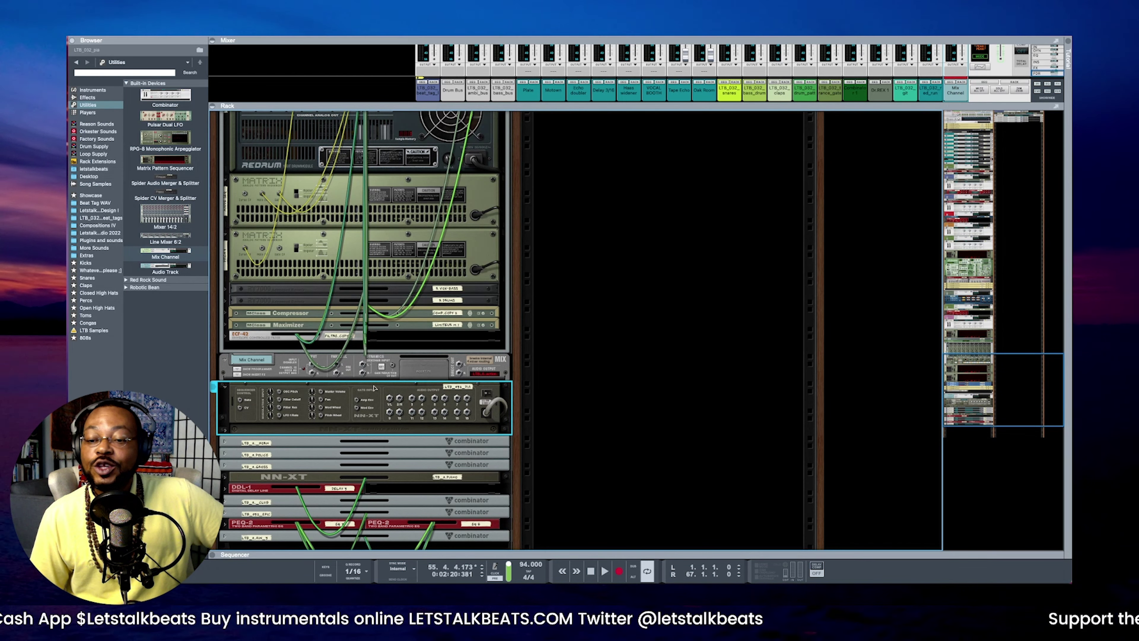
{"action": "left_click_drag", "start_coordinate": [389, 399], "coordinate": [313, 365]}
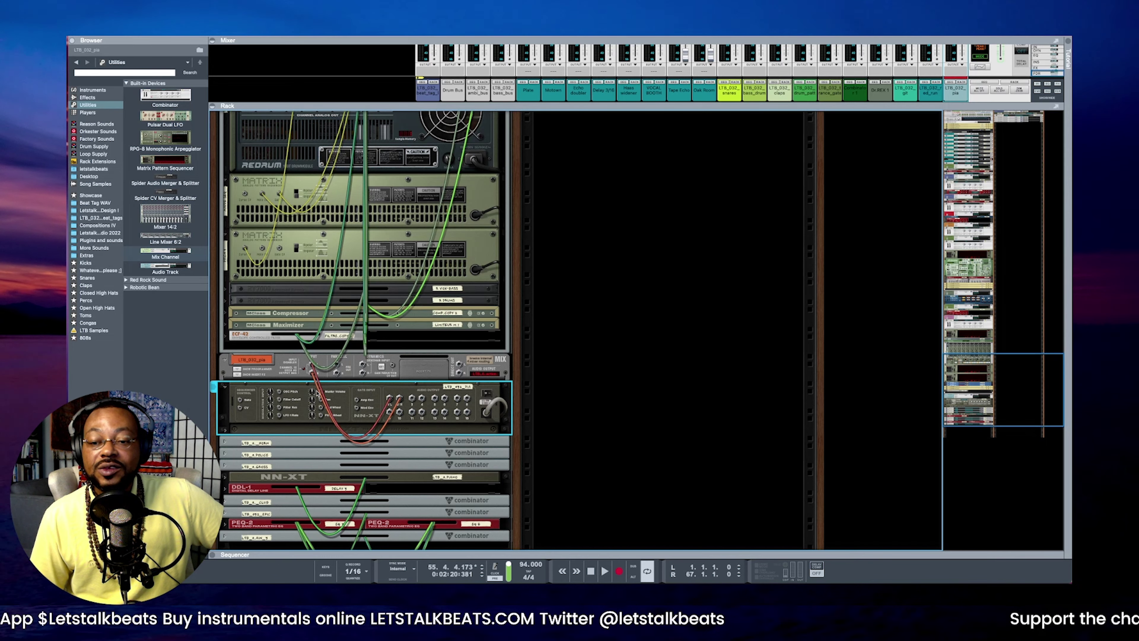
{"action": "key", "text": "Tab"}
Add a Mix Channel below that NN-XT and cable the ARP Symphony Horn Combinator's output to its input
{"action": "left_click", "coordinate": [314, 420]}
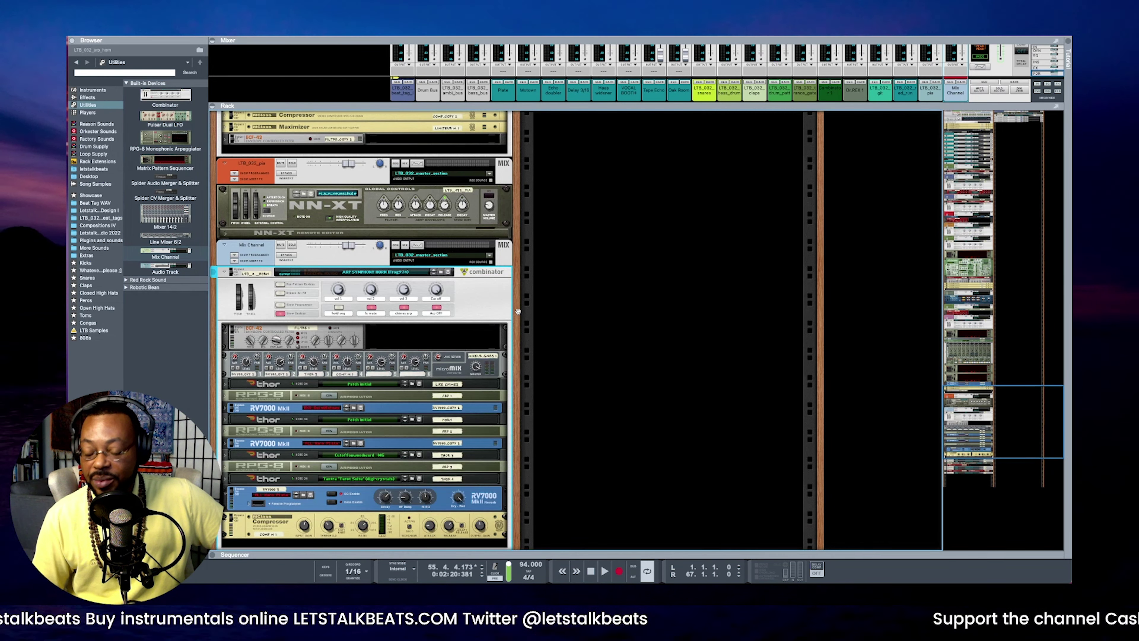
{"action": "key", "text": "Tab"}
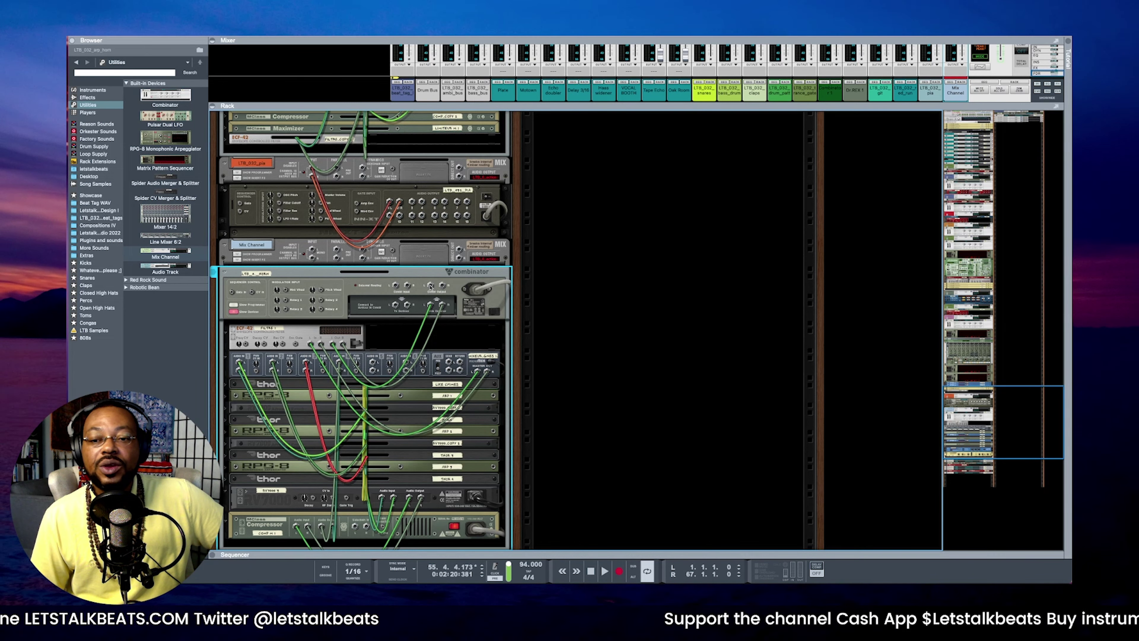
{"action": "left_click_drag", "start_coordinate": [430, 285], "coordinate": [336, 258]}
{"action": "key", "text": "Tab"}
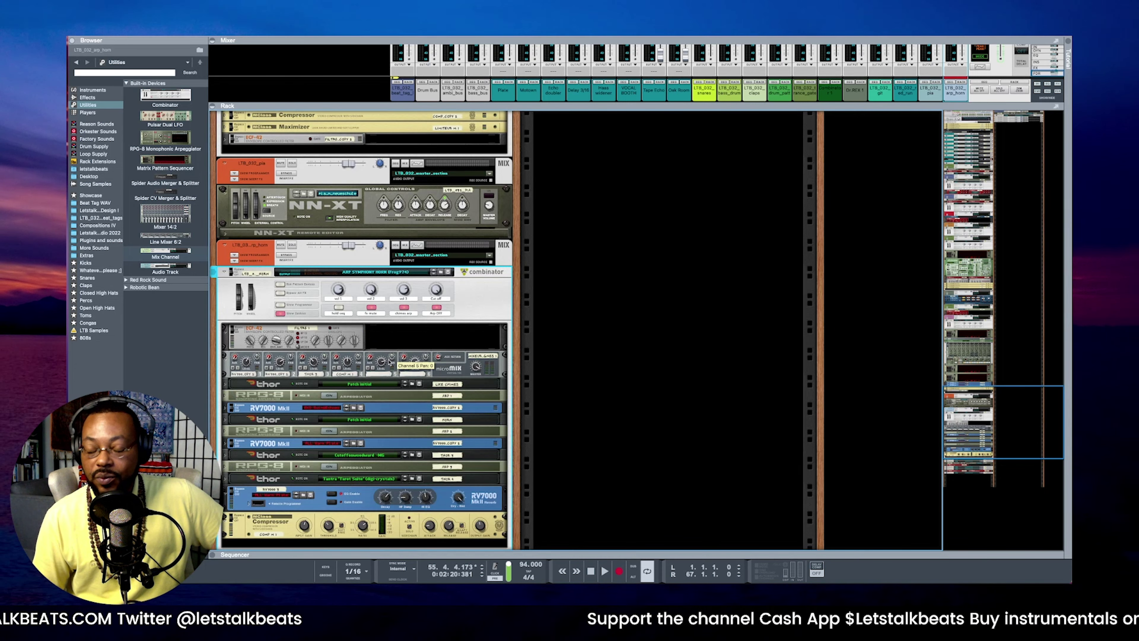
Add a Mix Channel below the ARP Symphony Horn Combinator and cable the police Combinator's output to its input
{"action": "scroll", "coordinate": [389, 362], "scroll_direction": "down", "scroll_amount": 5}
{"action": "left_click", "coordinate": [154, 252]}
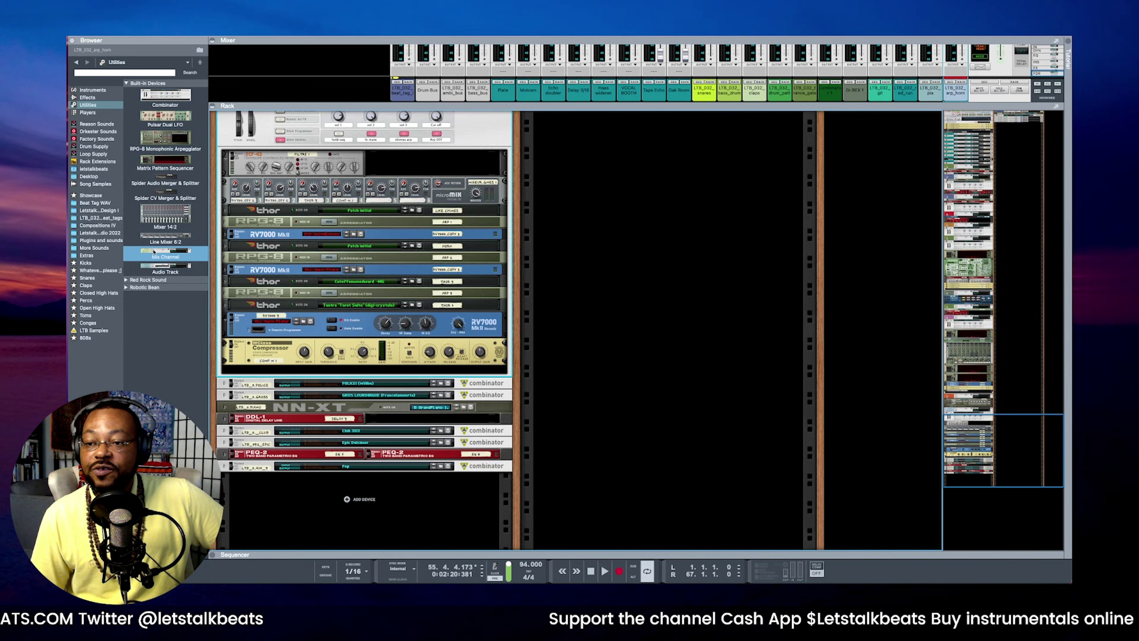
{"action": "left_click_drag", "start_coordinate": [154, 252], "coordinate": [358, 381]}
{"action": "key", "text": "Tab"}
{"action": "left_click", "coordinate": [358, 408]}
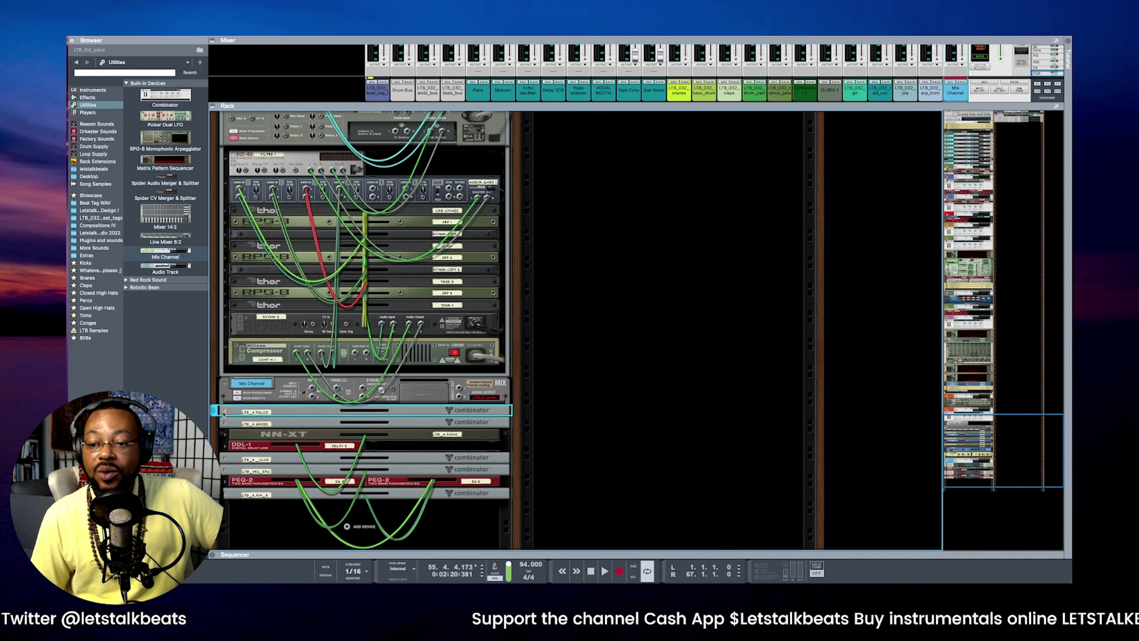
{"action": "scroll", "coordinate": [358, 404], "scroll_direction": "down", "scroll_amount": 4}
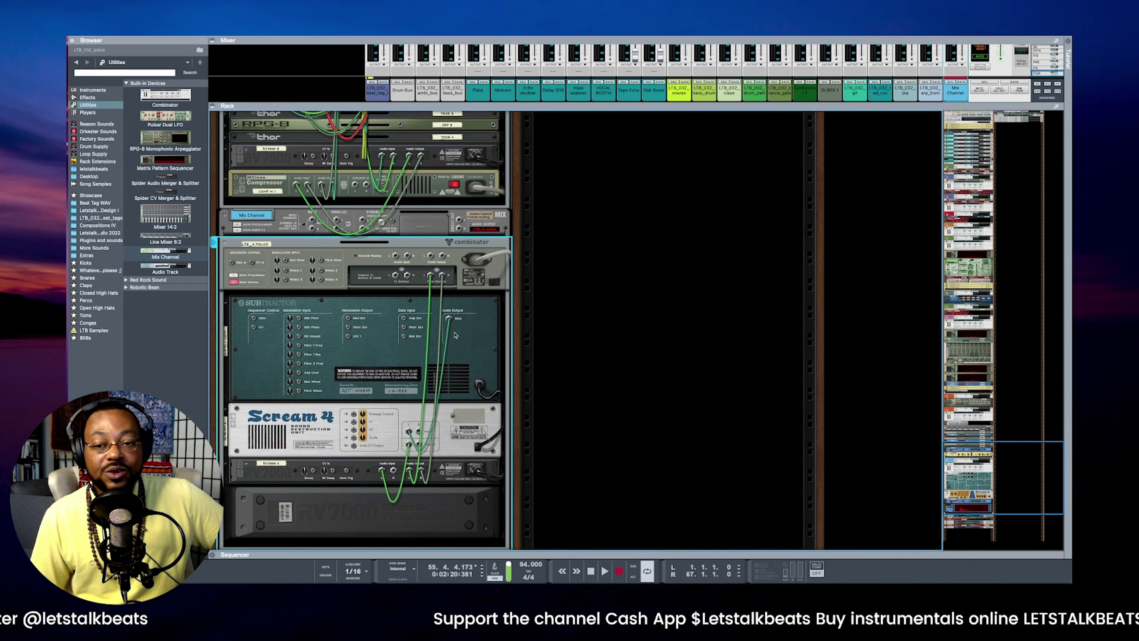
{"action": "scroll", "coordinate": [407, 350], "scroll_direction": "down", "scroll_amount": 2}
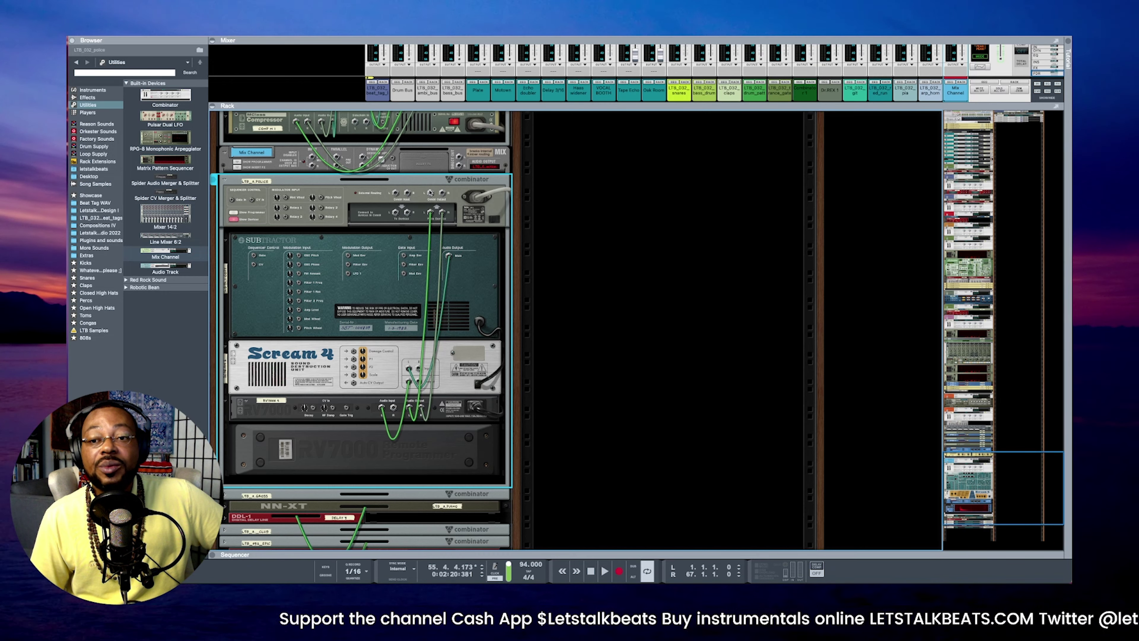
{"action": "key", "text": "Tab"}
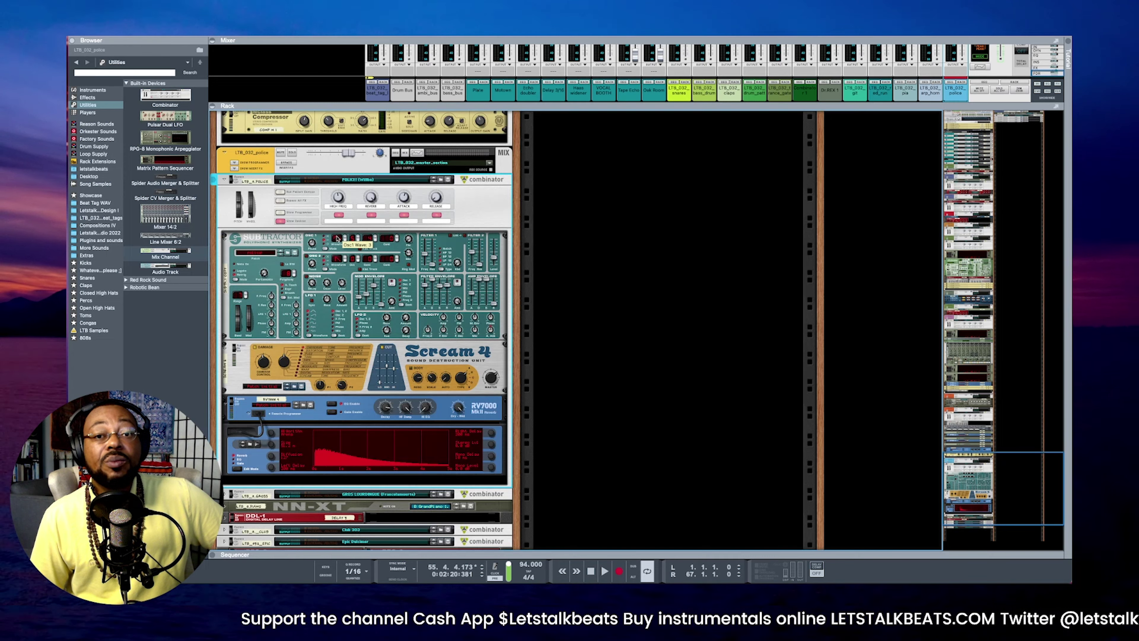
Add a Mix Channel below the police Combinator and cable the output of the next Combinator, with the stacked SubTractors, to it
{"action": "scroll", "coordinate": [337, 238], "scroll_direction": "down", "scroll_amount": 3}
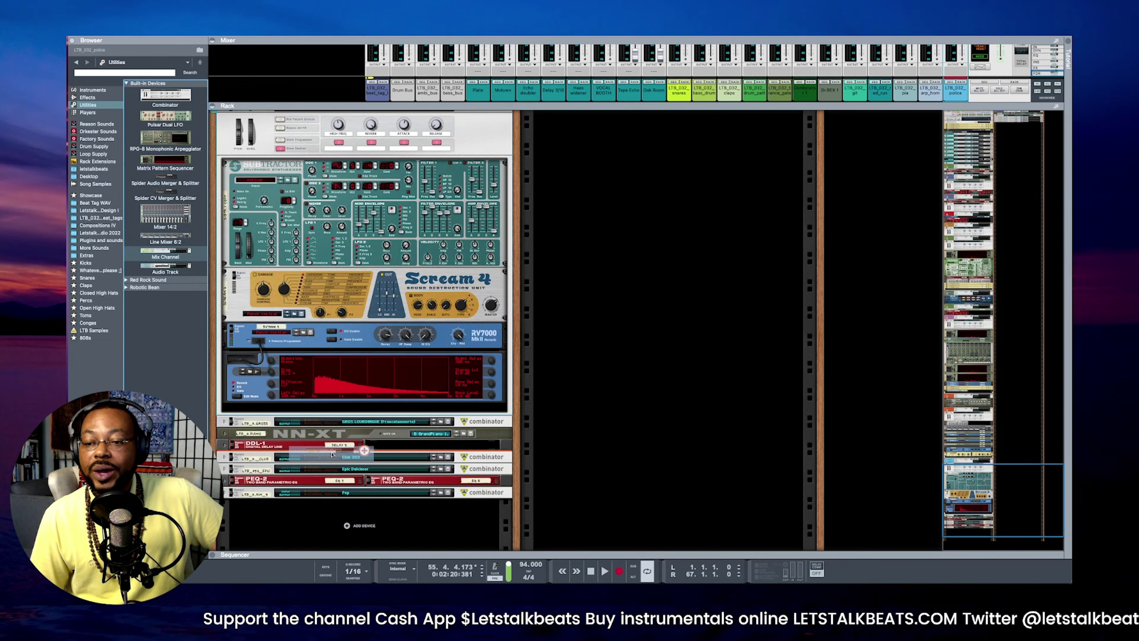
{"action": "left_click_drag", "start_coordinate": [350, 421], "coordinate": [354, 417]}
{"action": "key", "text": "Tab"}
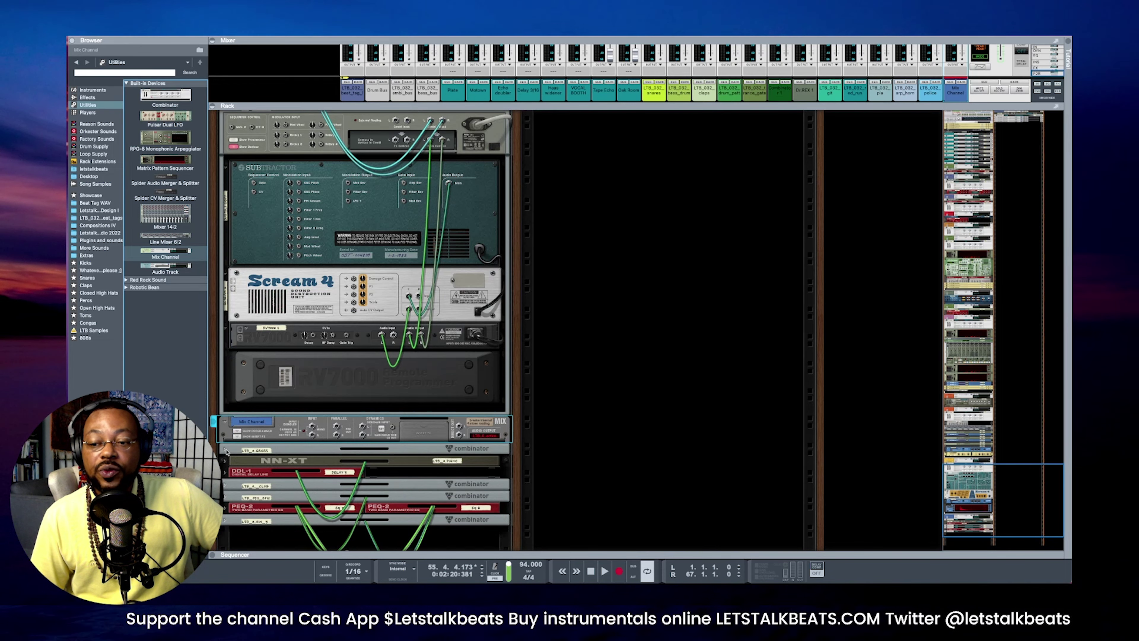
{"action": "left_click", "coordinate": [226, 450]}
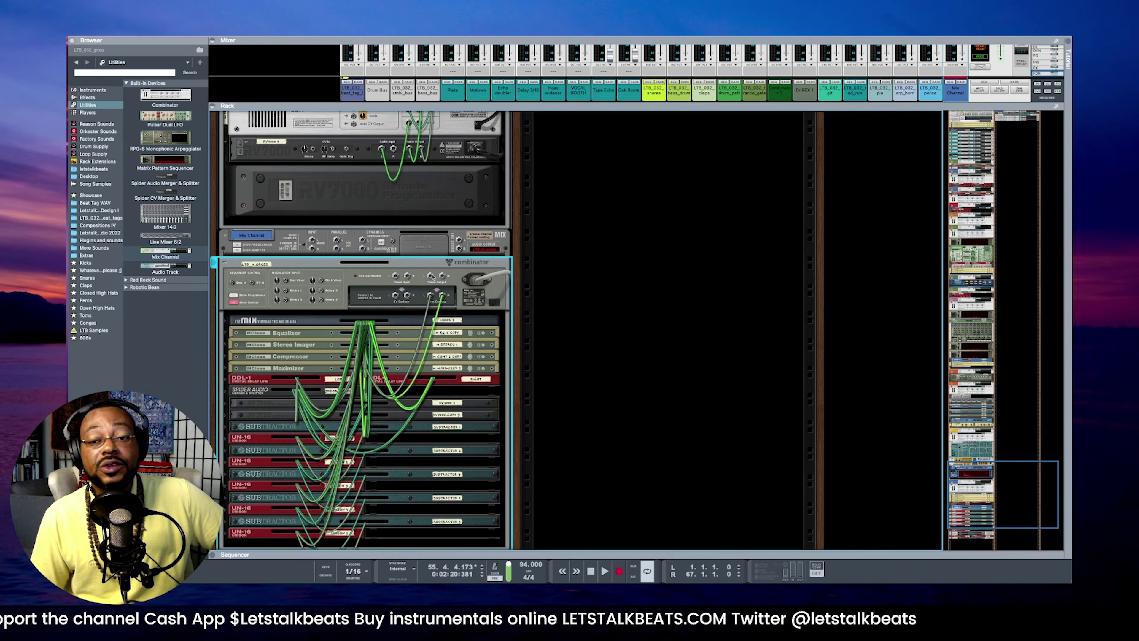
{"action": "left_click_drag", "start_coordinate": [430, 276], "coordinate": [313, 240]}
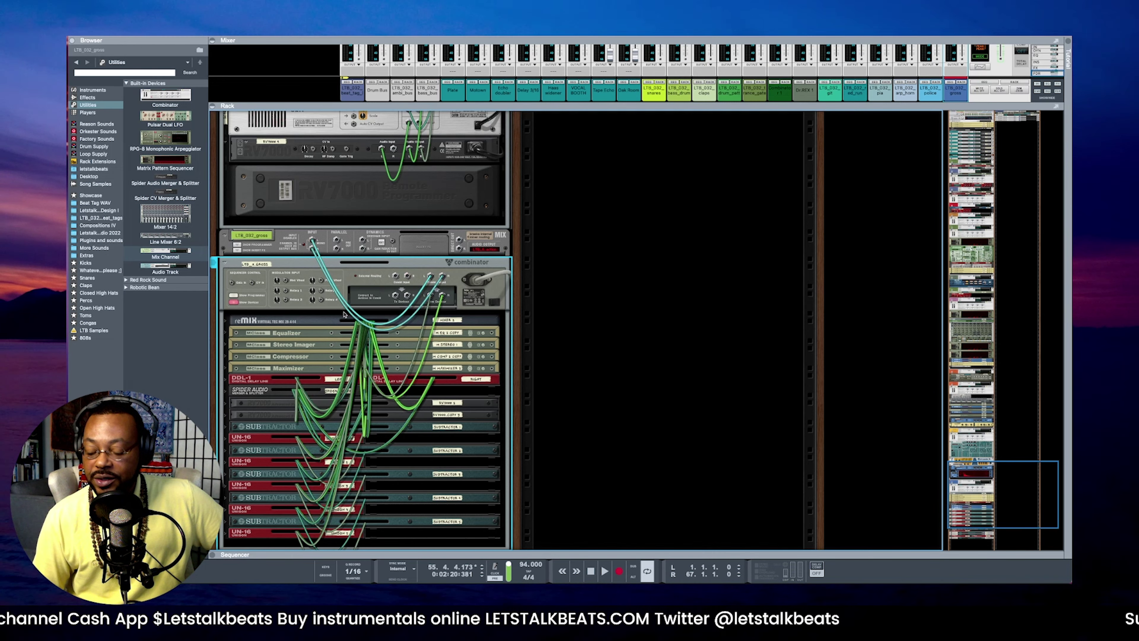
{"action": "key", "text": "Tab"}
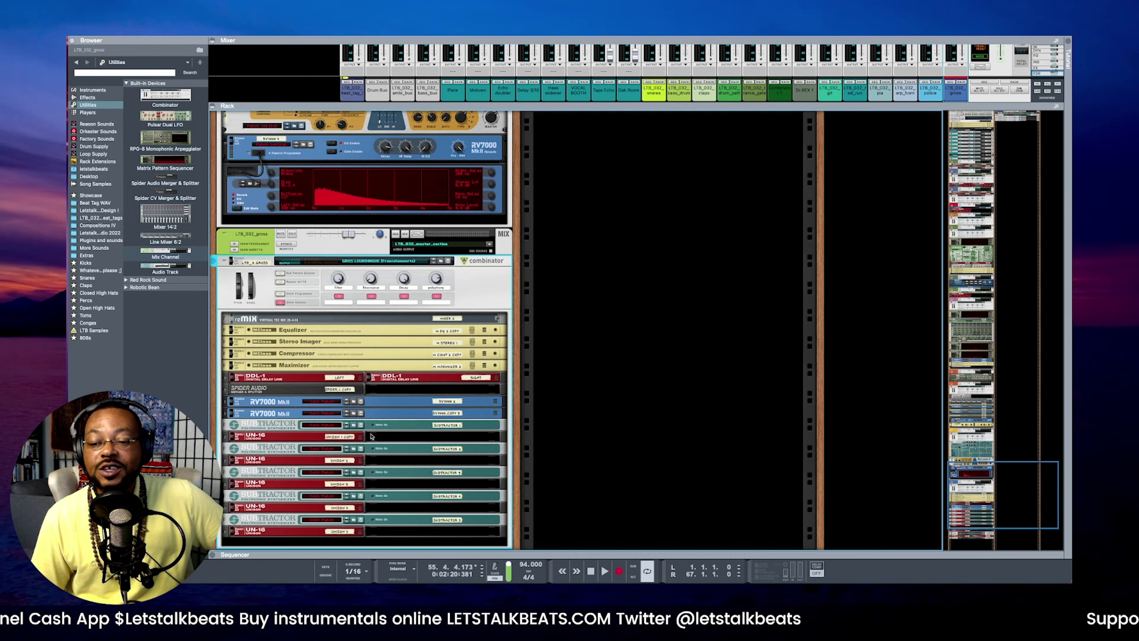
Add a Mix Channel above the piano NN-XT, unfold the sampler and its DDL-1, and cable the delay output to the channel
{"action": "scroll", "coordinate": [223, 426], "scroll_direction": "down", "scroll_amount": 5}
{"action": "mouse_move", "coordinate": [165, 253]}
{"action": "left_mouse_down"}
{"action": "mouse_move", "coordinate": [334, 425]}
{"action": "mouse_move", "coordinate": [313, 432]}
{"action": "left_mouse_up"}
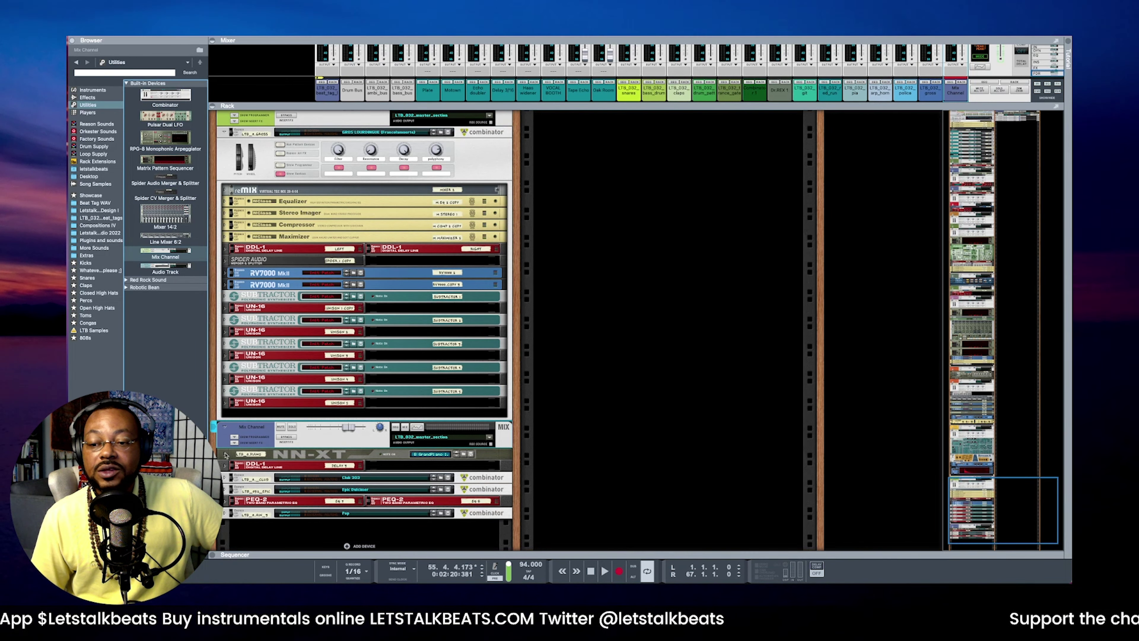
{"action": "left_click", "coordinate": [225, 454]}
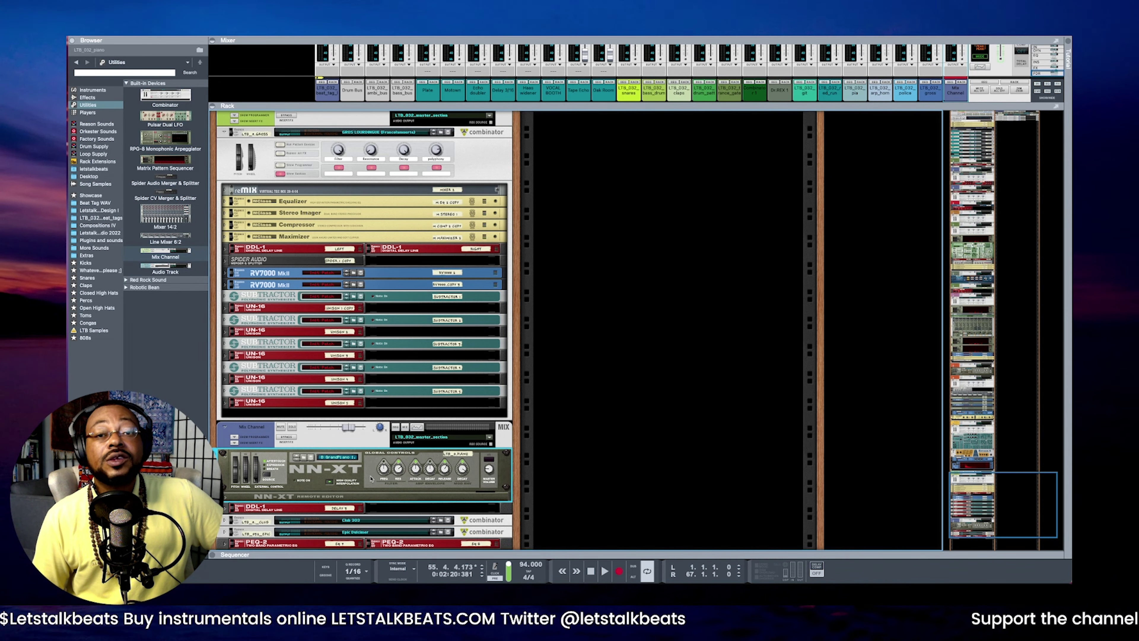
{"action": "key", "text": "Tab"}
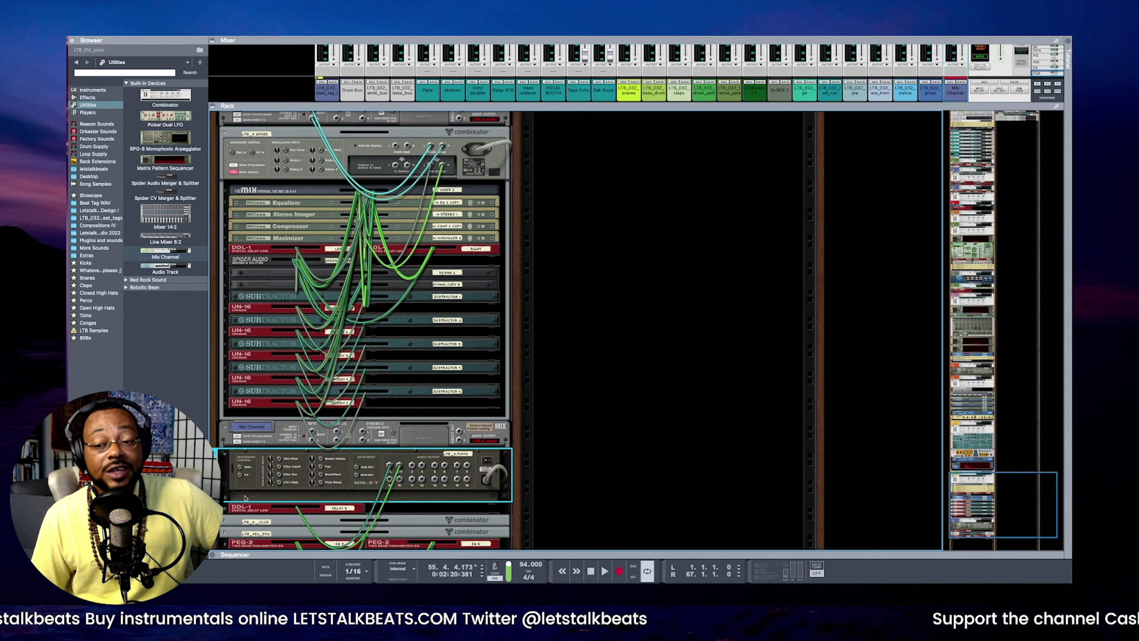
{"action": "left_click", "coordinate": [225, 508]}
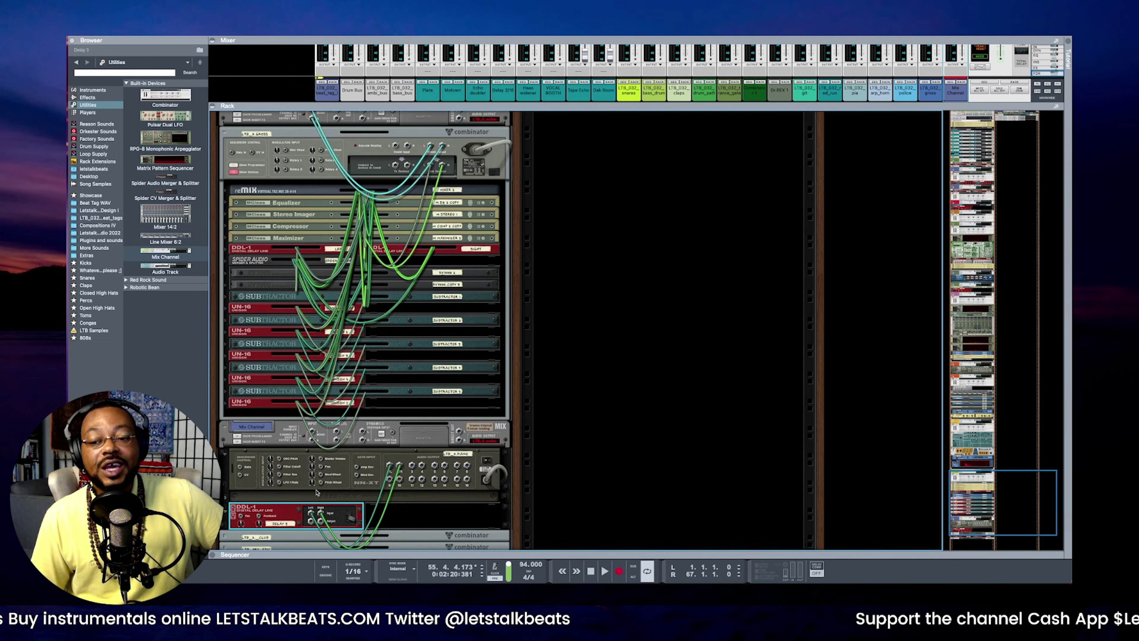
{"action": "scroll", "coordinate": [316, 493], "scroll_direction": "down", "scroll_amount": 3}
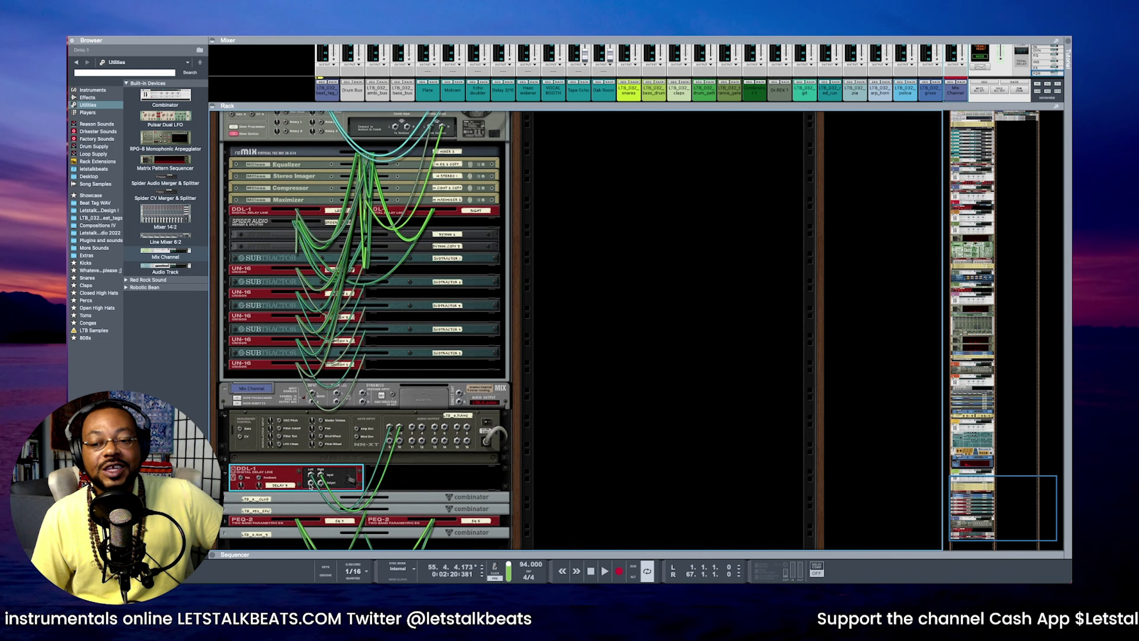
{"action": "left_click_drag", "start_coordinate": [311, 484], "coordinate": [313, 391]}
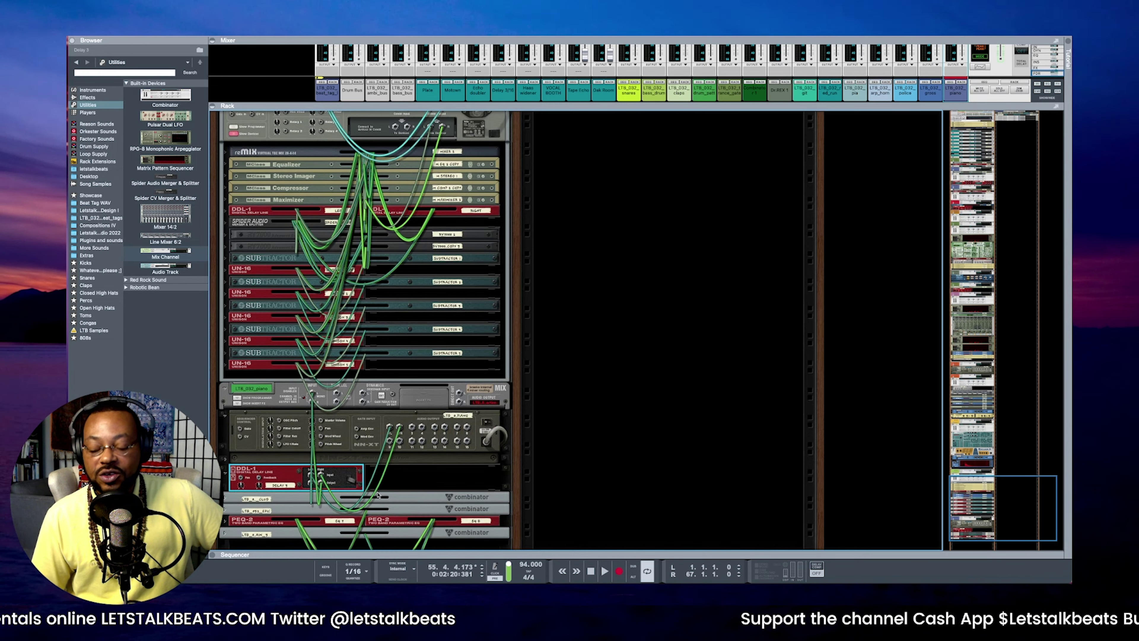
{"action": "key", "text": "Tab"}
Add a Mix Channel below the piano's DDL-1, unfold the Club 303 Combinator, and cable its output to the channel input
{"action": "left_click_drag", "start_coordinate": [165, 255], "coordinate": [324, 516]}
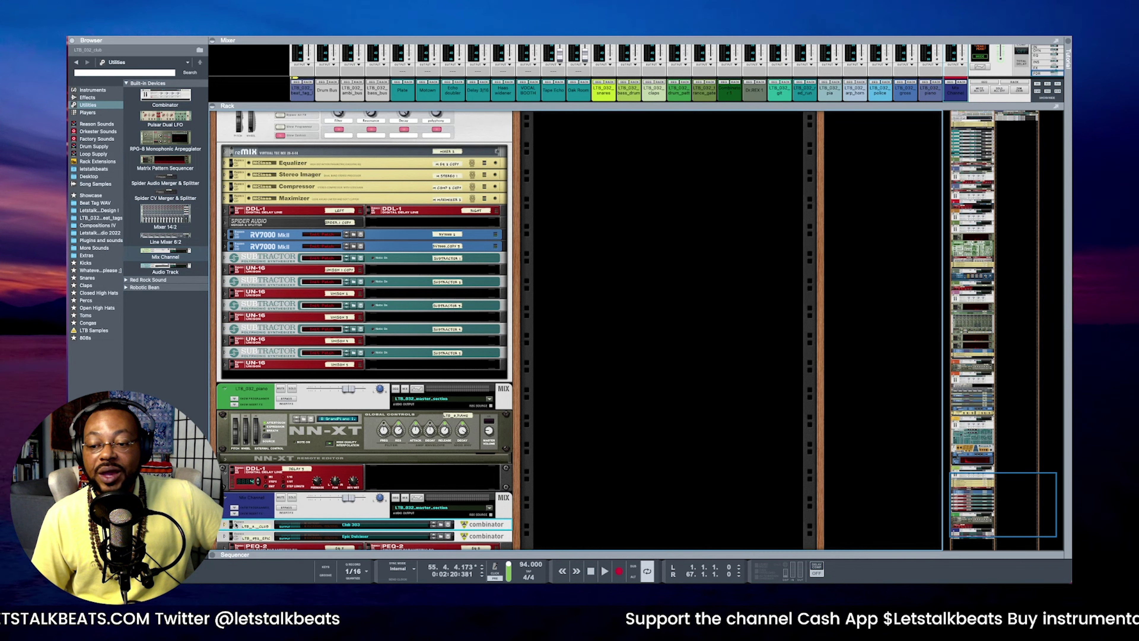
{"action": "left_click", "coordinate": [225, 525]}
{"action": "key", "text": "Tab"}
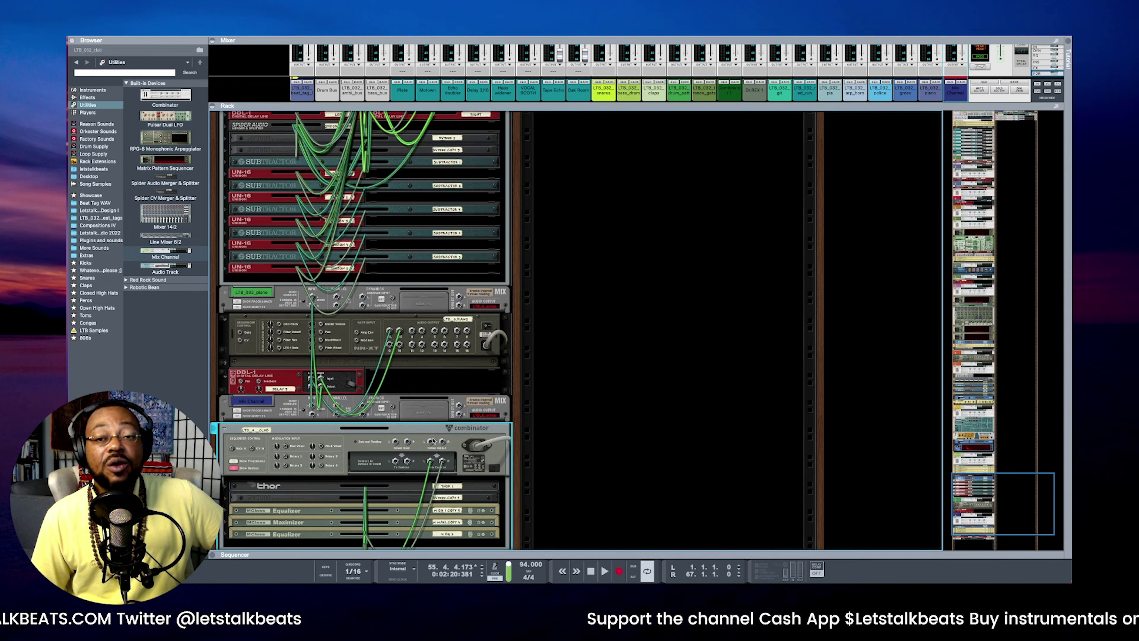
{"action": "left_click_drag", "start_coordinate": [431, 442], "coordinate": [309, 406]}
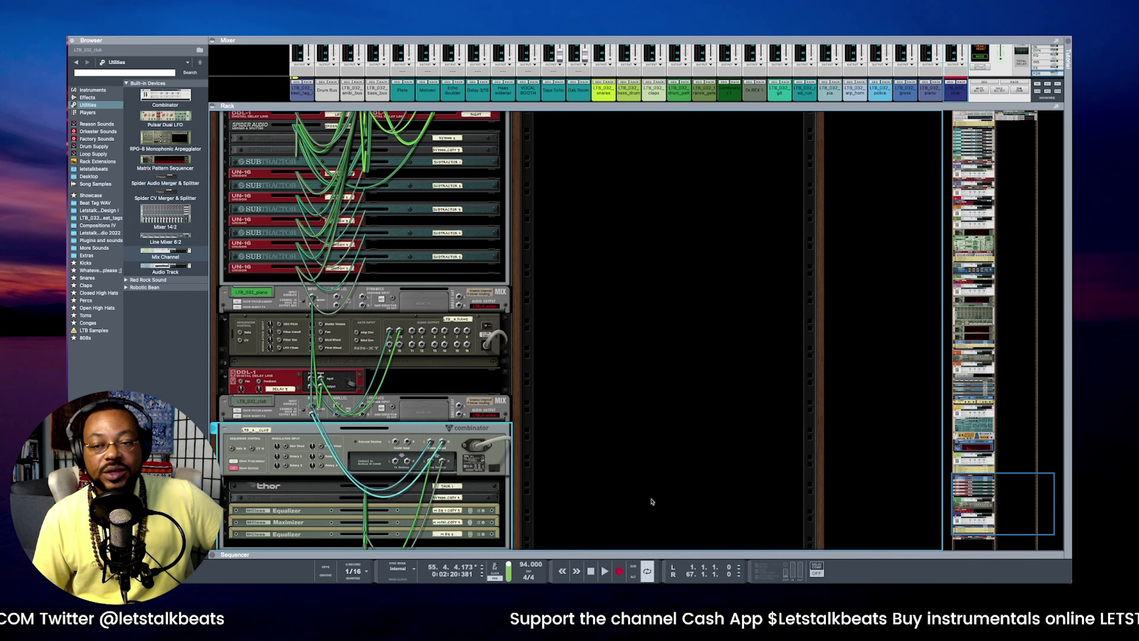
Add a Mix Channel below the Club 303 Combinator, unfold the last Combinator in the rack, and cable its output to the channel input
{"action": "key", "text": "Tab"}
{"action": "scroll", "coordinate": [401, 459], "scroll_direction": "down", "scroll_amount": 3}
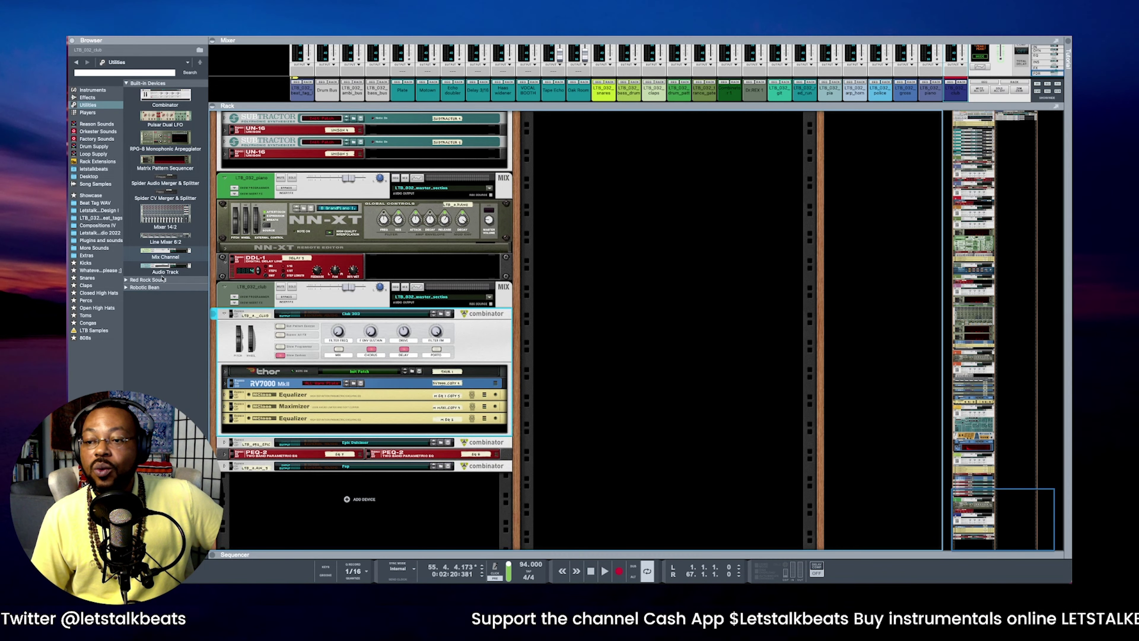
{"action": "left_click", "coordinate": [167, 259]}
{"action": "left_click_drag", "start_coordinate": [167, 255], "coordinate": [335, 449]}
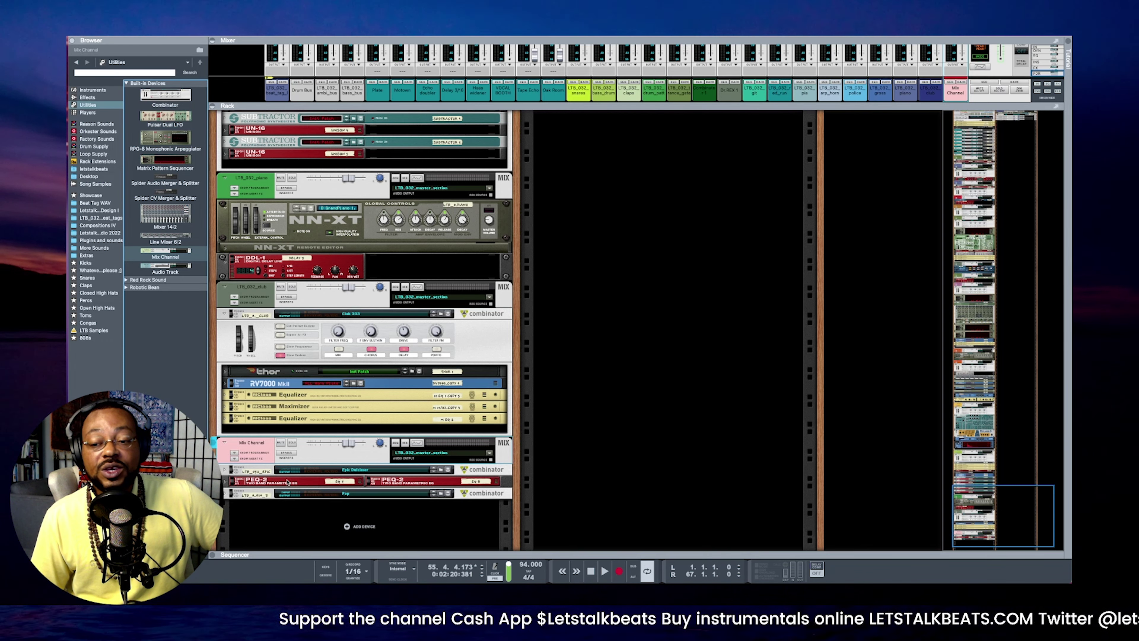
{"action": "left_click", "coordinate": [225, 493]}
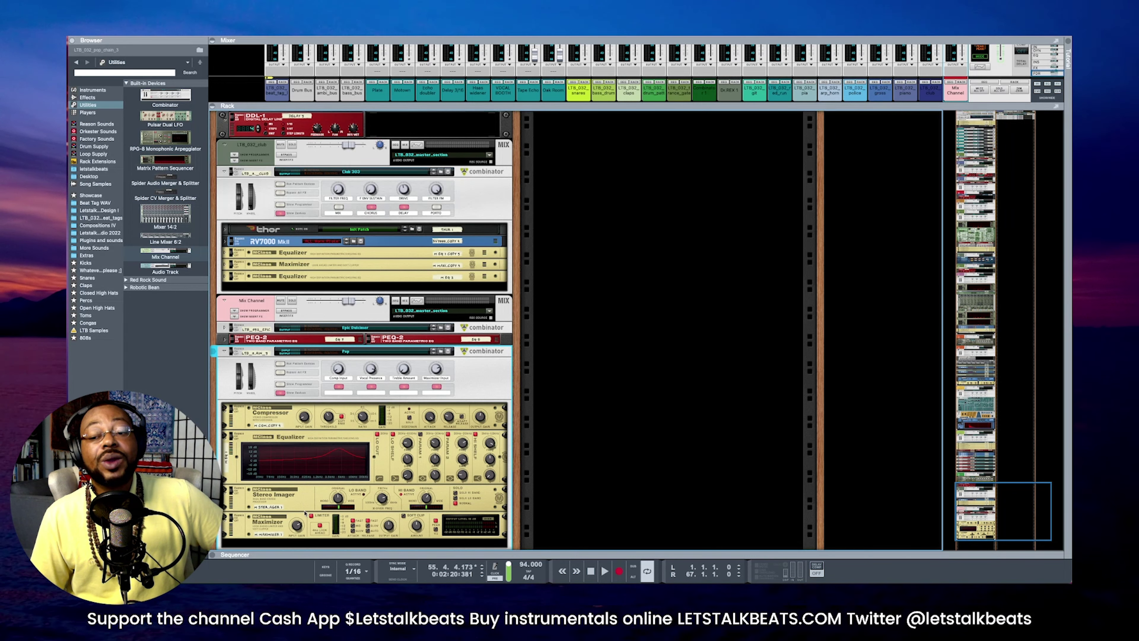
{"action": "key", "text": "Tab"}
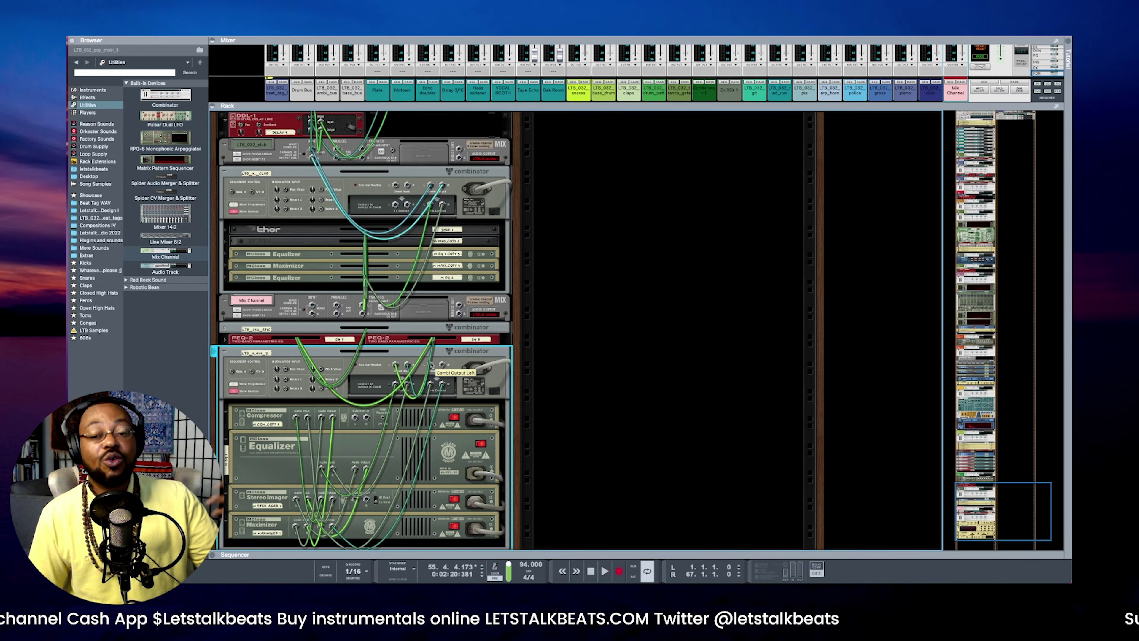
{"action": "left_click_drag", "start_coordinate": [433, 366], "coordinate": [313, 306]}
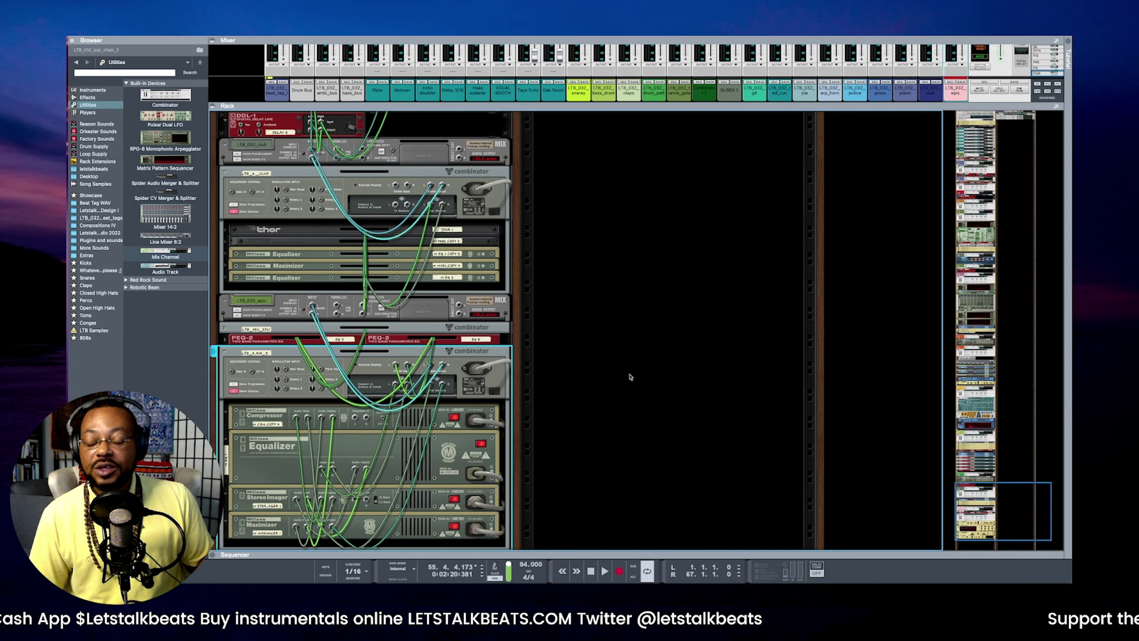
{"action": "key", "text": "Tab"}
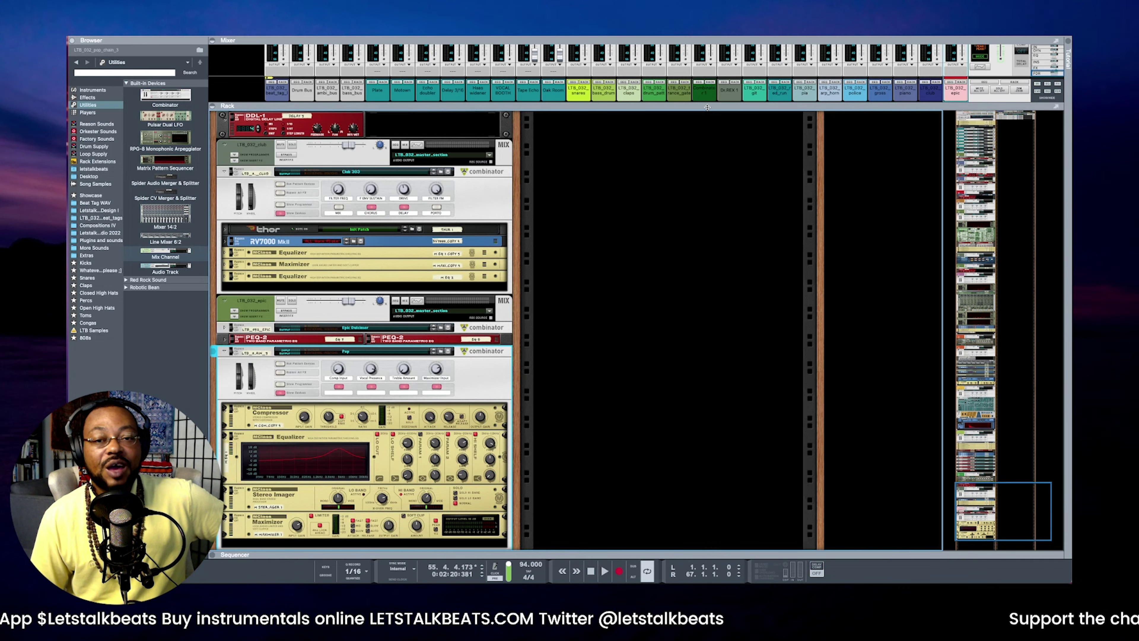
Enlarge the mixer area, hide the browser, and expand the sequencer in place of the rack to show the song's arrangement
{"action": "left_click_drag", "start_coordinate": [677, 233], "coordinate": [677, 232]}
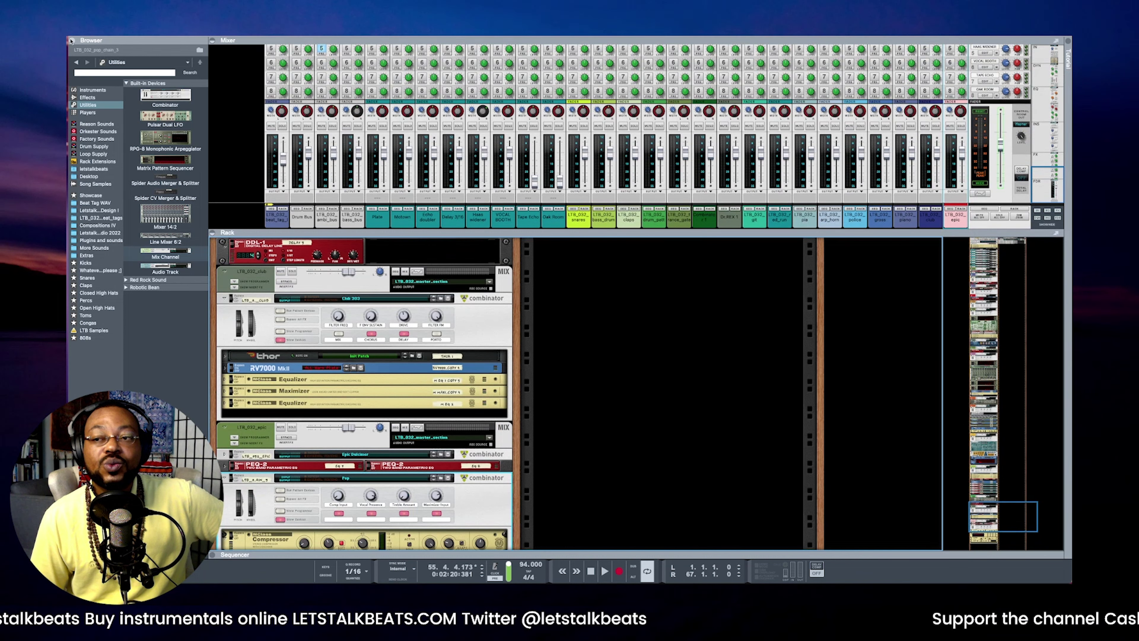
{"action": "key", "text": "F3"}
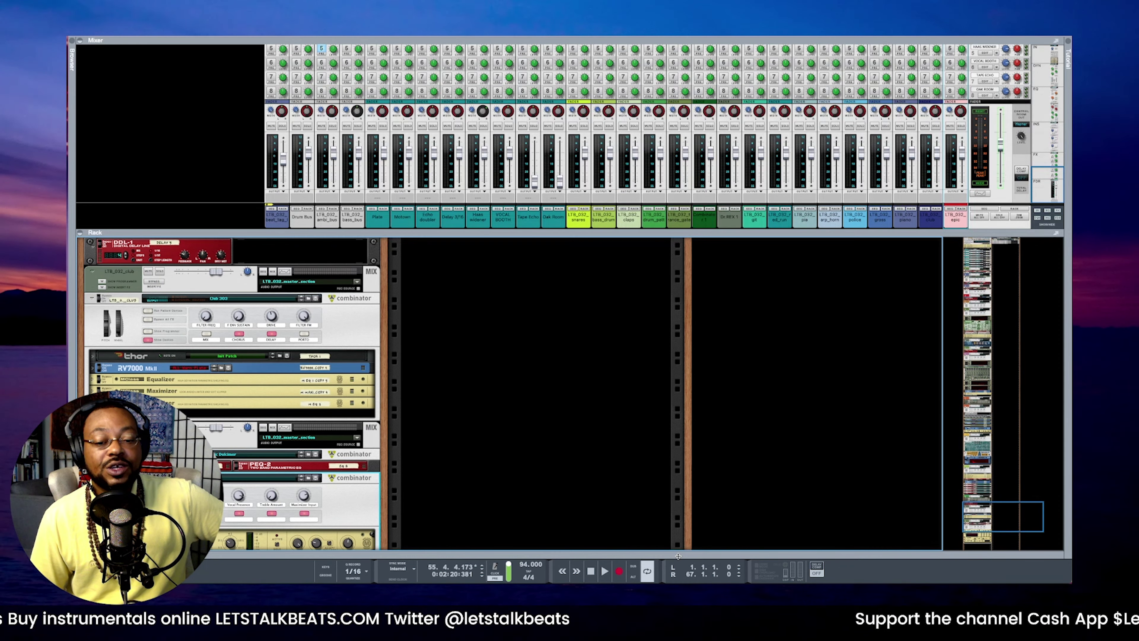
{"action": "left_click_drag", "start_coordinate": [677, 554], "coordinate": [691, 248]}
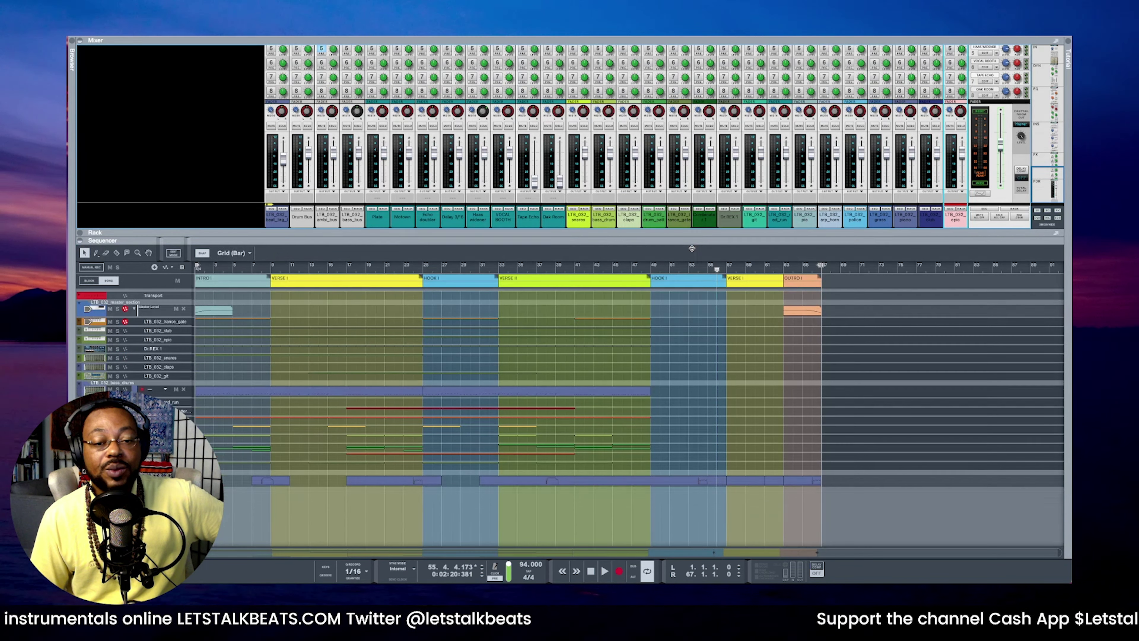
Return to the start of the song and dim the master output during playback
{"action": "key", "text": "Home"}
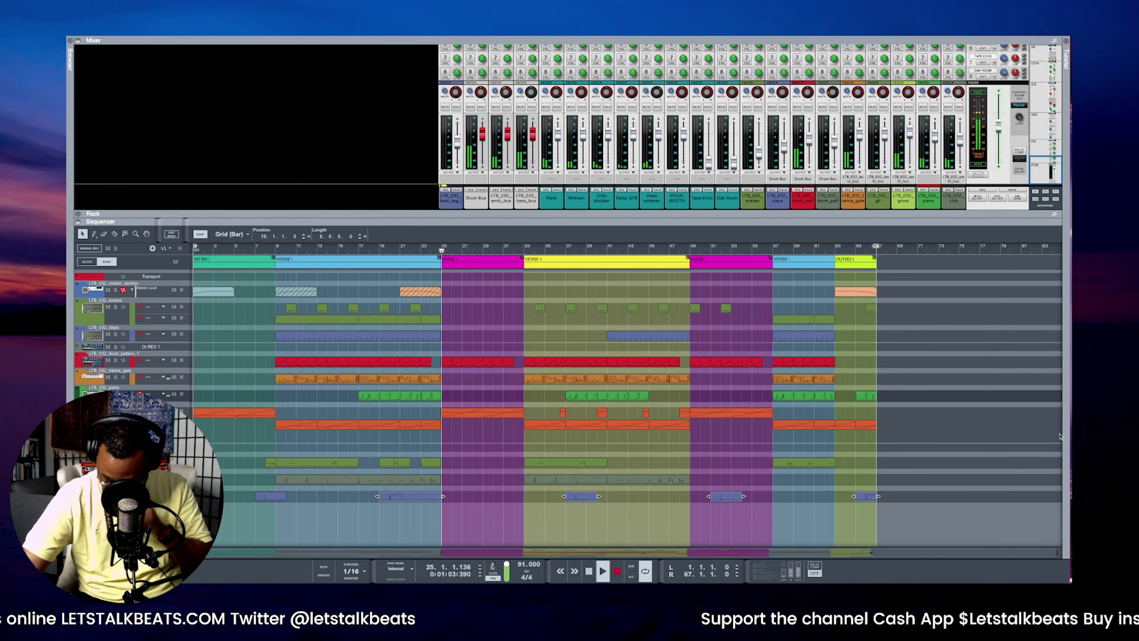
{"action": "left_click", "coordinate": [1019, 199]}
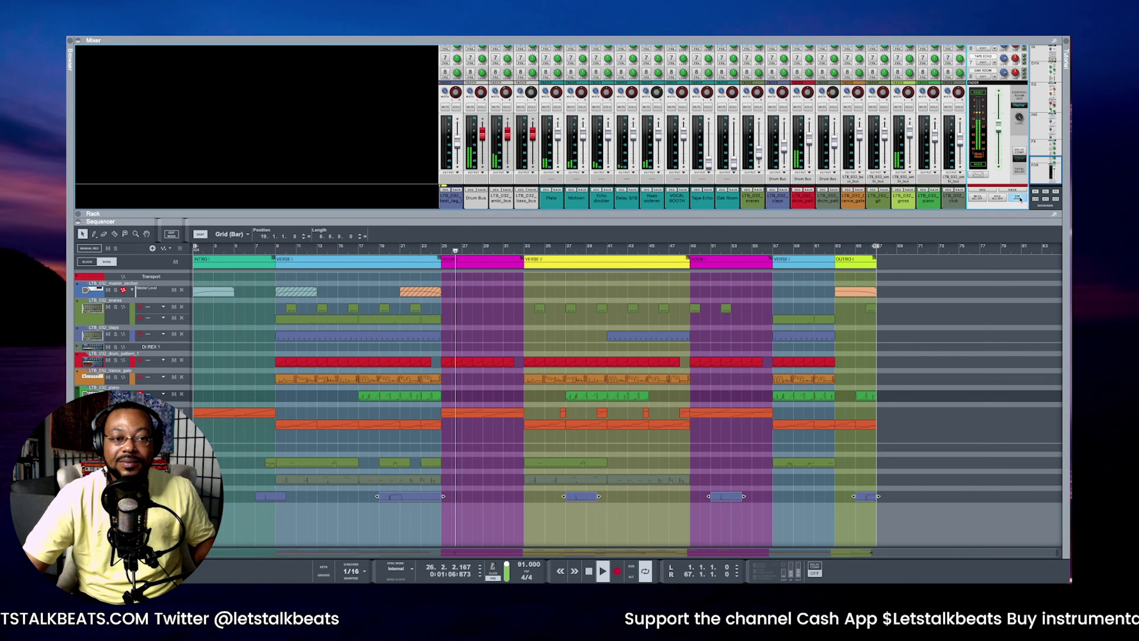